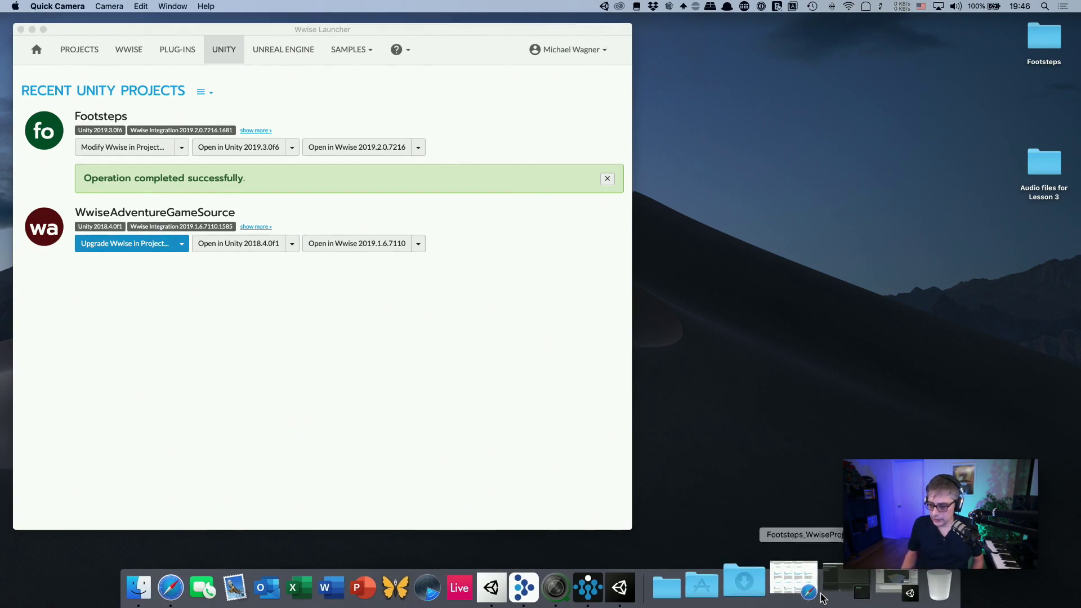
Step: Bring the Unity Footsteps project back in front of the Wwise Launcher
{"action": "left_click", "coordinate": [863, 596]}
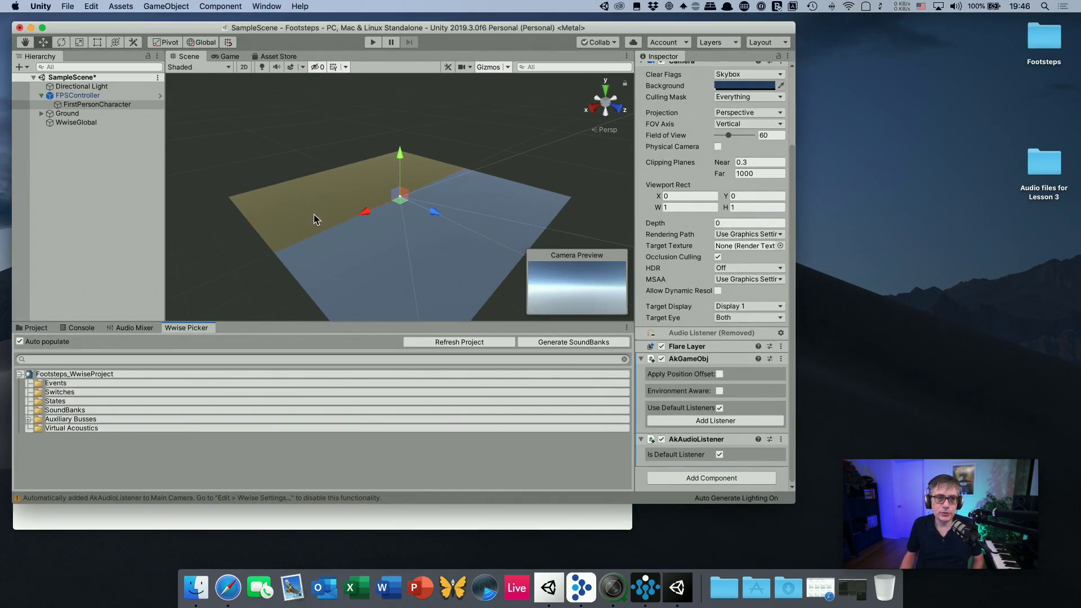
Step: Check WwiseGlobal's AkInitializer and FirstPersonCharacter's AkAudioListener in the Inspector, then minimize Unity
{"action": "left_click_drag", "start_coordinate": [110, 27], "coordinate": [159, 30]}
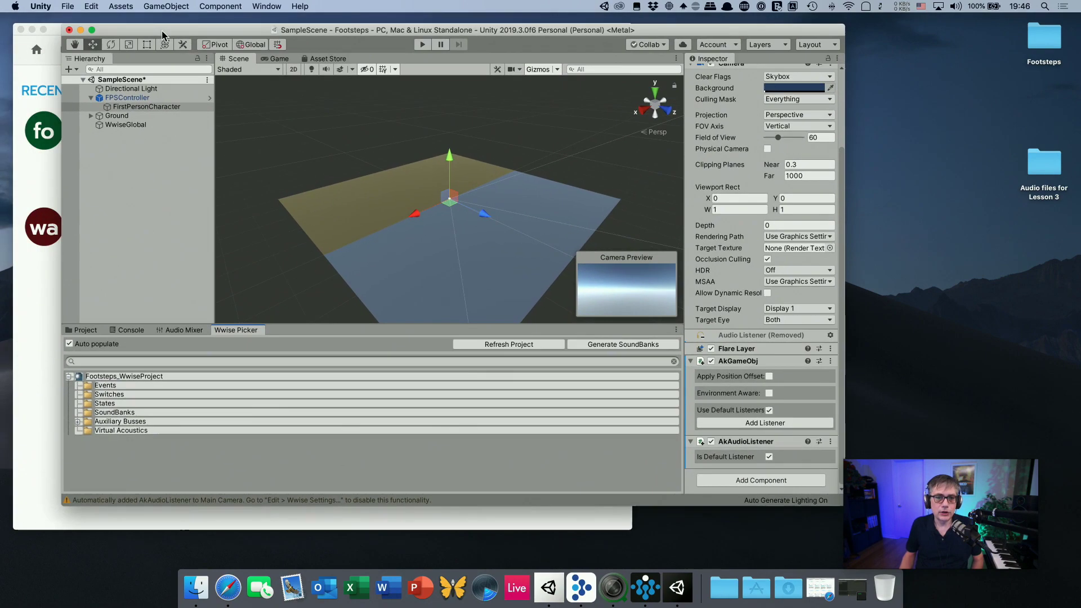
{"action": "left_click", "coordinate": [121, 125]}
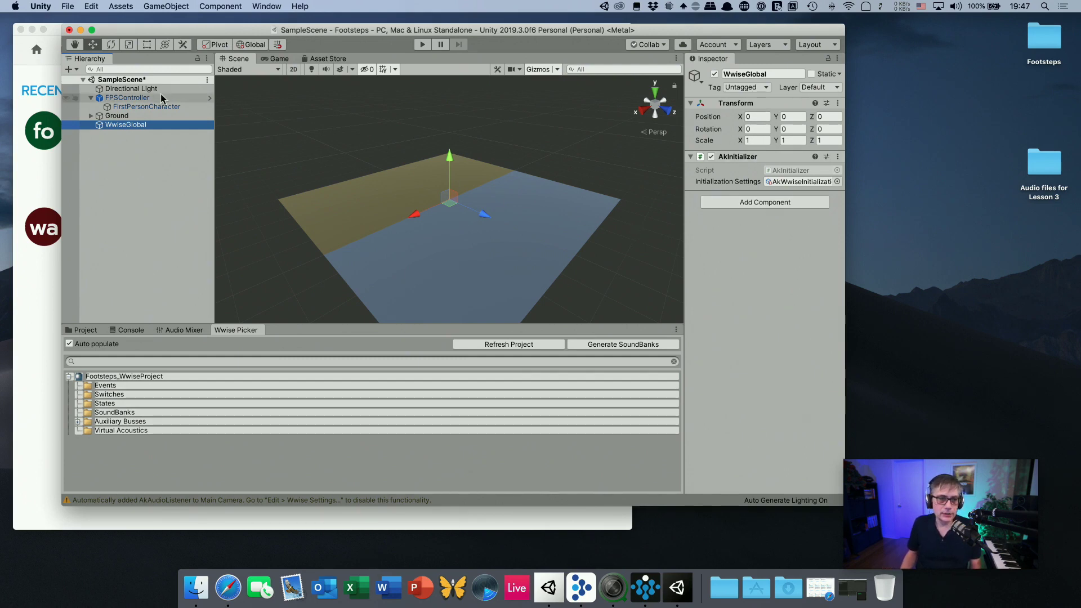
{"action": "left_click", "coordinate": [125, 99]}
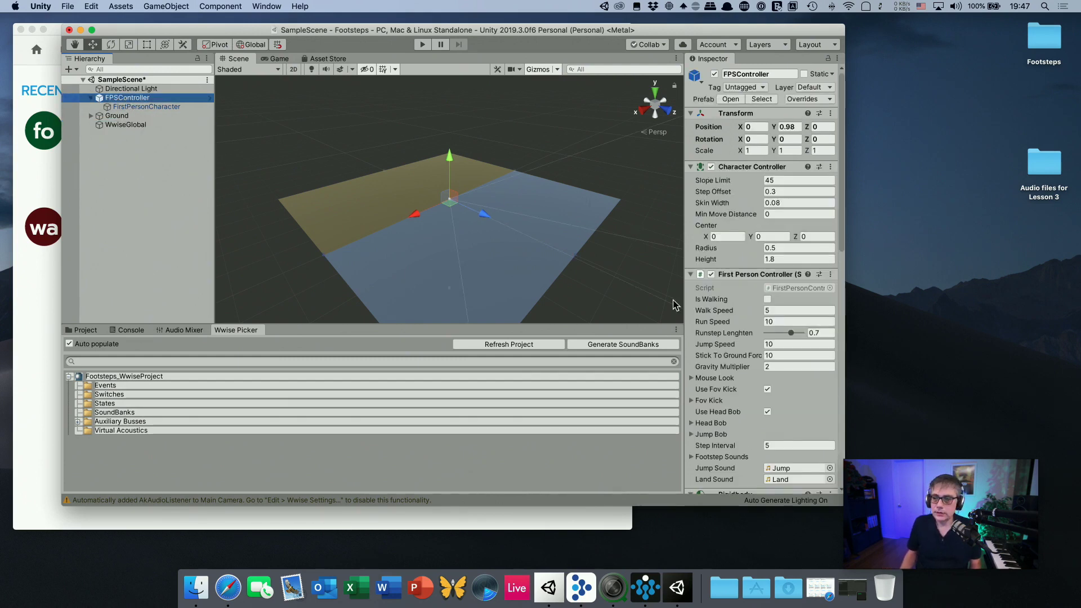
{"action": "scroll", "coordinate": [733, 354], "scroll_direction": "down", "scroll_amount": 15}
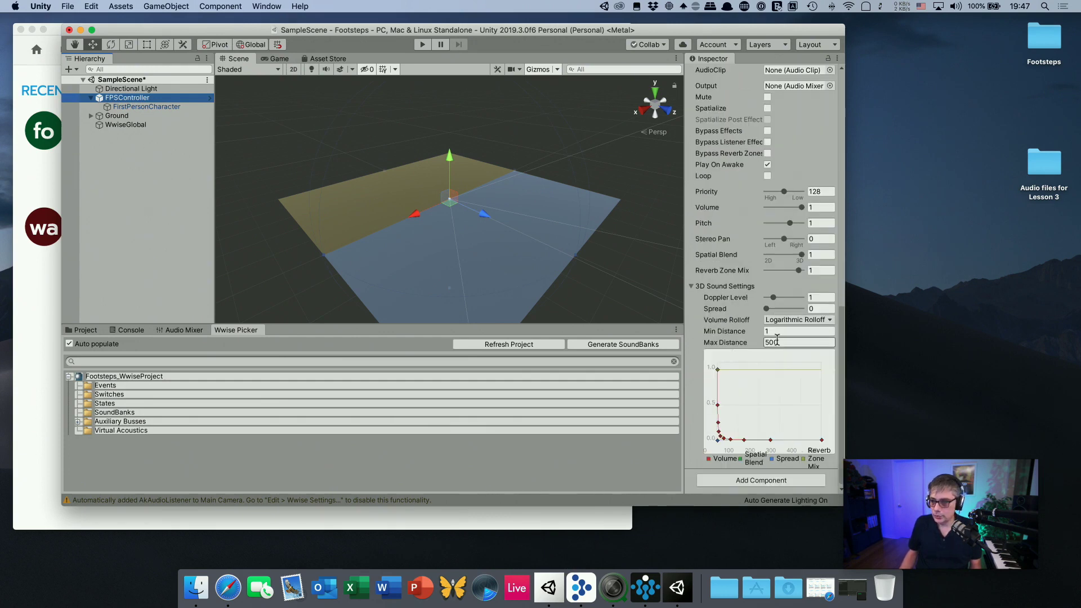
{"action": "scroll", "coordinate": [799, 340], "scroll_direction": "up", "scroll_amount": 15}
{"action": "left_click", "coordinate": [146, 107]}
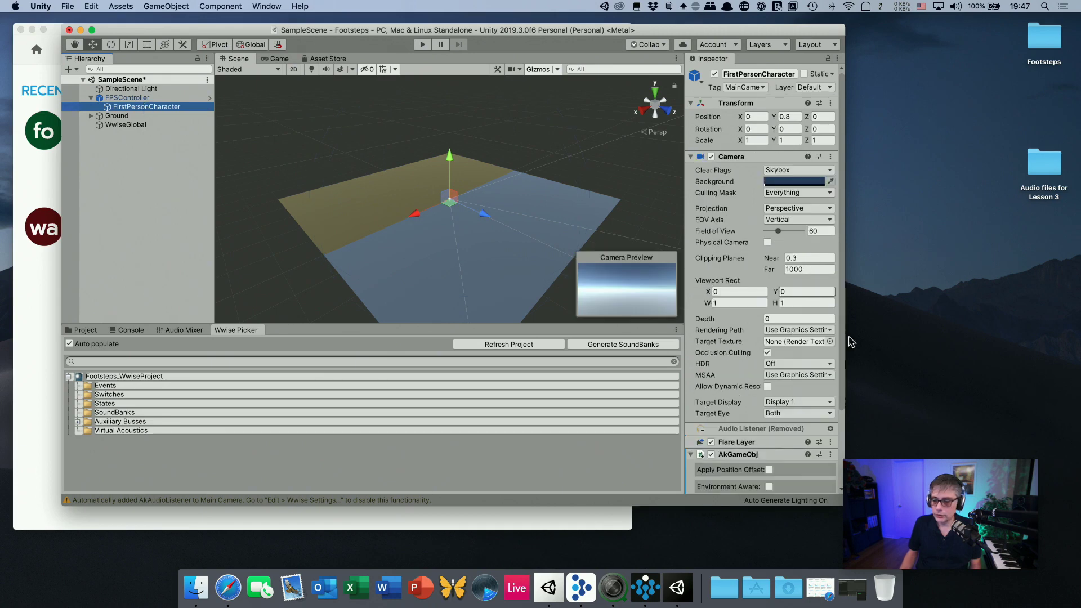
{"action": "scroll", "coordinate": [772, 386], "scroll_direction": "down", "scroll_amount": 5}
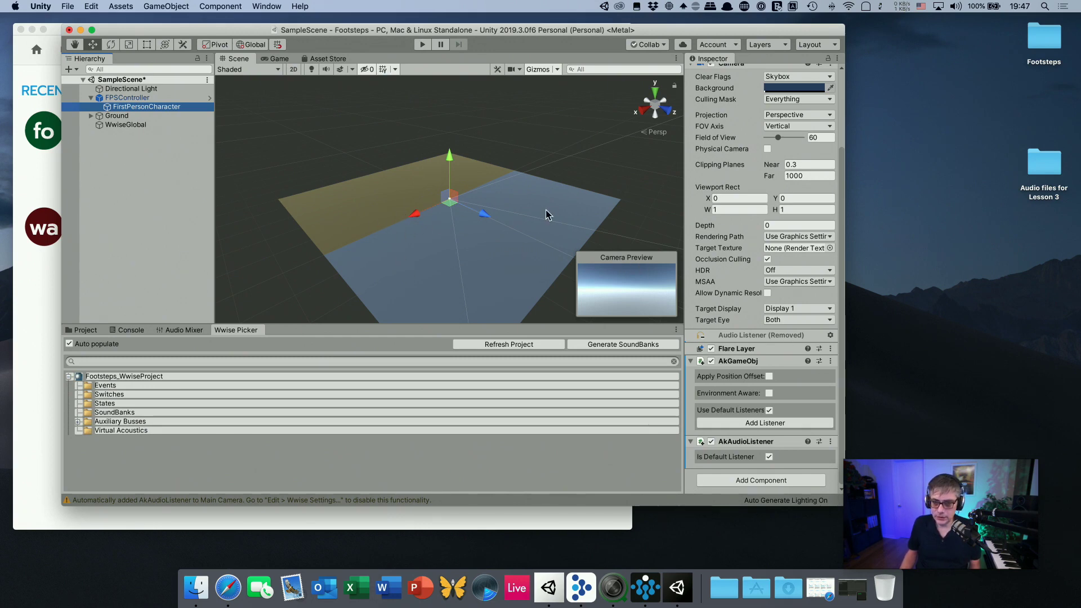
{"action": "left_click", "coordinate": [80, 29]}
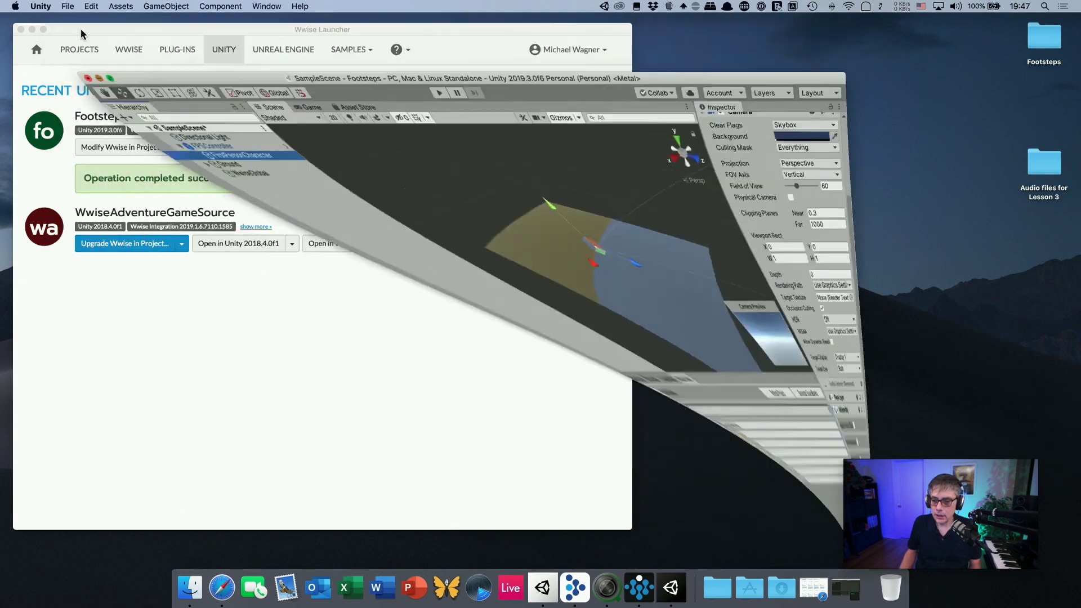
Step: Reposition the Footsteps_WwiseProject window, then return to the Wwise-301 course page in Safari
{"action": "left_click", "coordinate": [639, 591]}
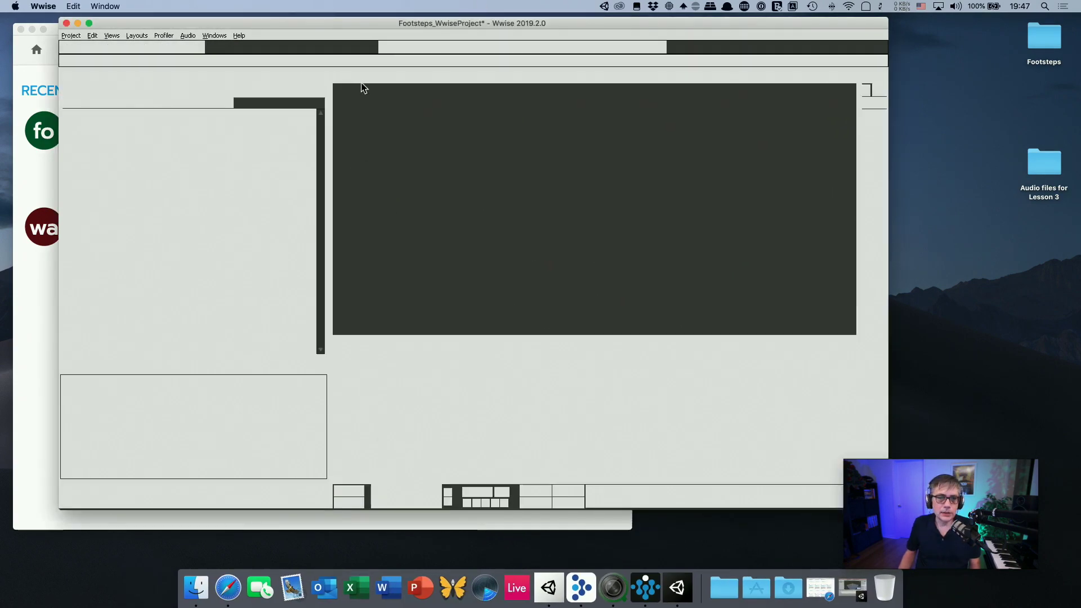
{"action": "mouse_move", "coordinate": [353, 22]}
{"action": "left_mouse_down"}
{"action": "mouse_move", "coordinate": [367, 49]}
{"action": "mouse_move", "coordinate": [325, 23]}
{"action": "mouse_move", "coordinate": [350, 19]}
{"action": "left_mouse_up"}
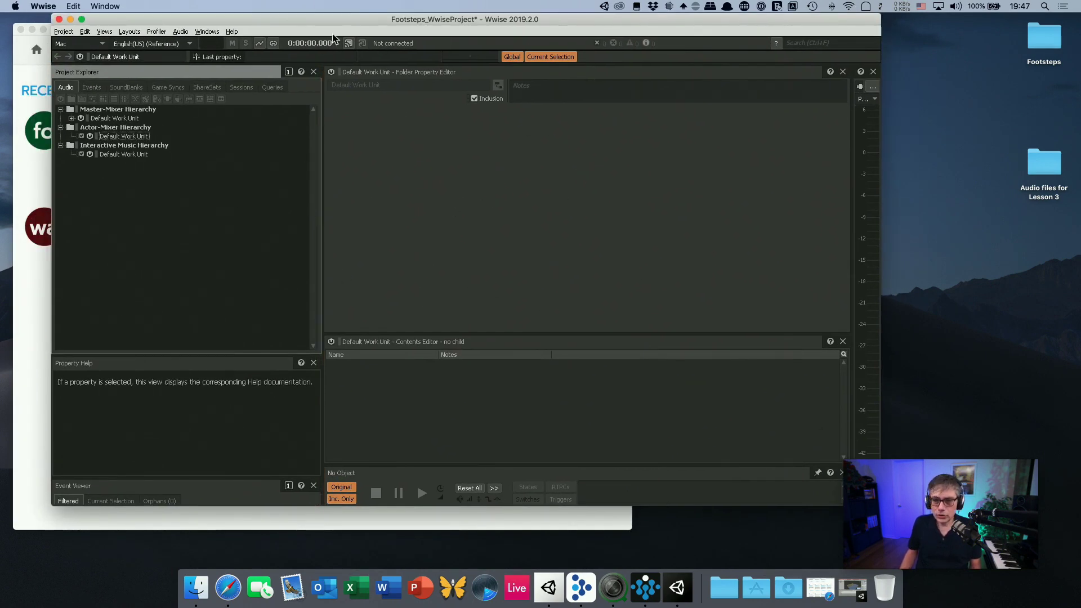
{"action": "mouse_move", "coordinate": [291, 19]}
{"action": "left_mouse_down"}
{"action": "mouse_move", "coordinate": [274, 36]}
{"action": "mouse_move", "coordinate": [285, 19]}
{"action": "left_mouse_up"}
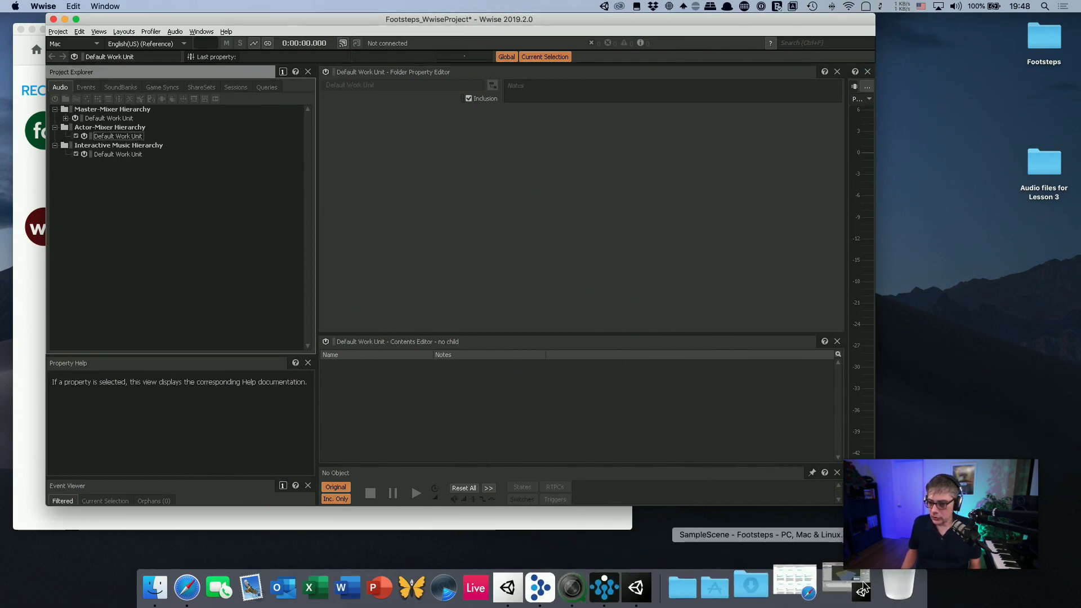
{"action": "left_click", "coordinate": [794, 585]}
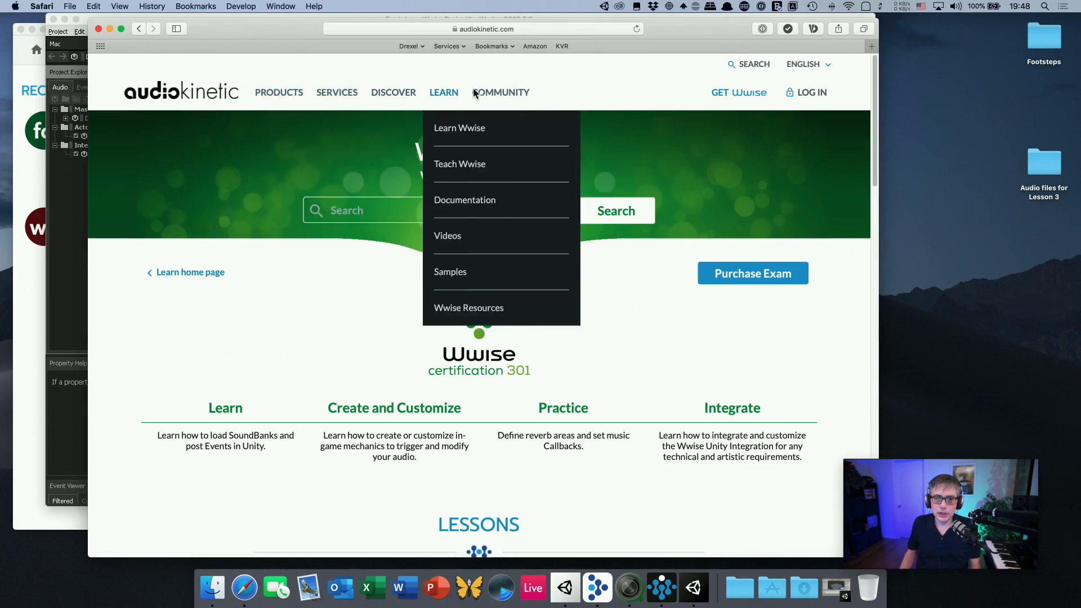
Step: Go to the Learn Wwise certification page and open the Wwise-101 course
{"action": "left_click", "coordinate": [448, 132]}
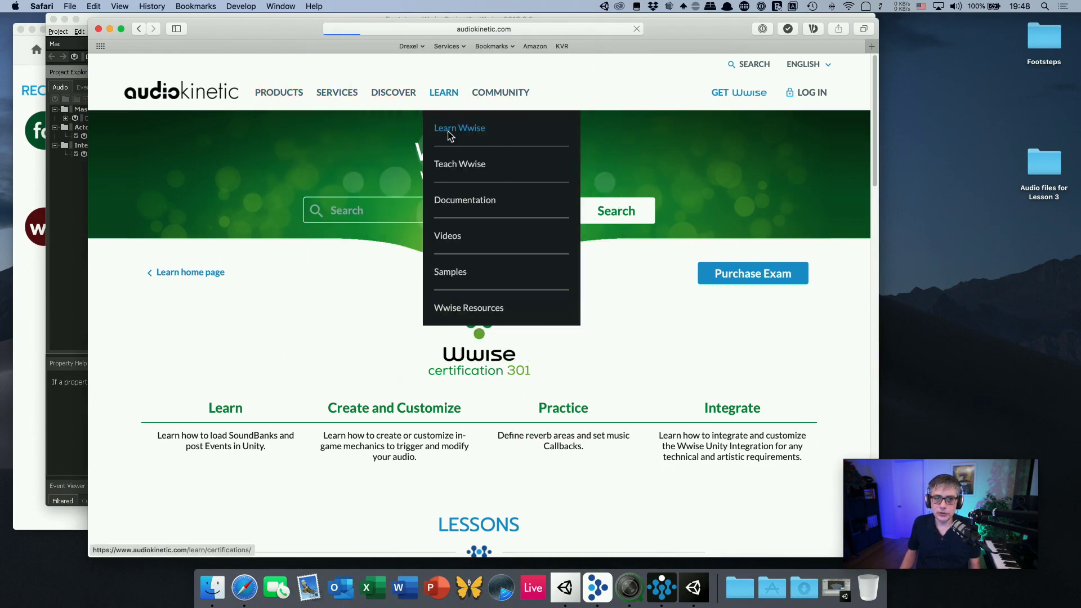
{"action": "scroll", "coordinate": [472, 316], "scroll_direction": "down", "scroll_amount": 8}
{"action": "scroll", "coordinate": [472, 316], "scroll_direction": "up", "scroll_amount": 9}
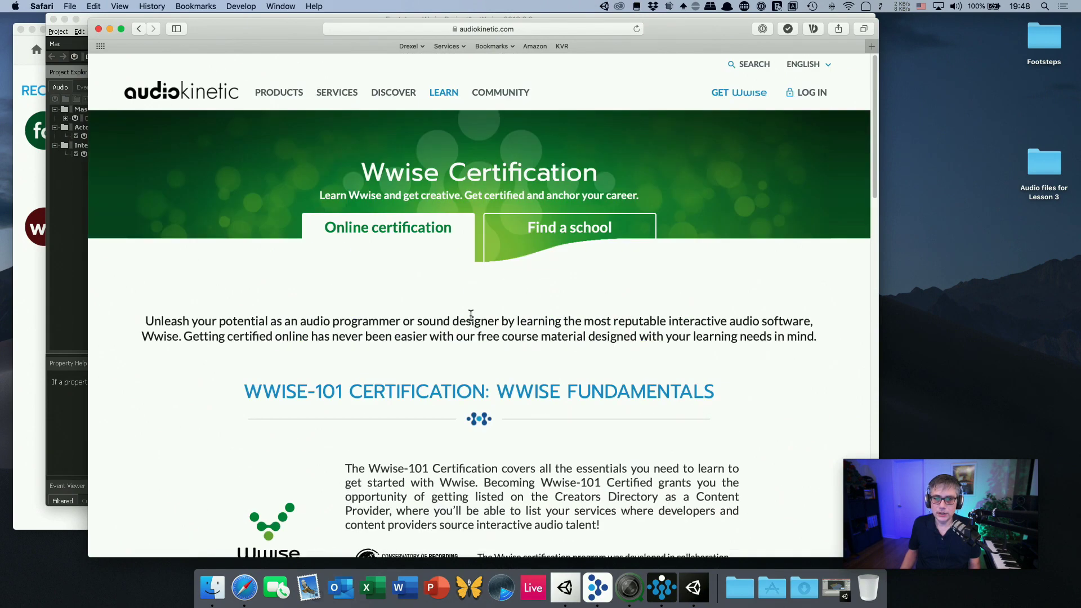
{"action": "scroll", "coordinate": [472, 317], "scroll_direction": "down", "scroll_amount": 5}
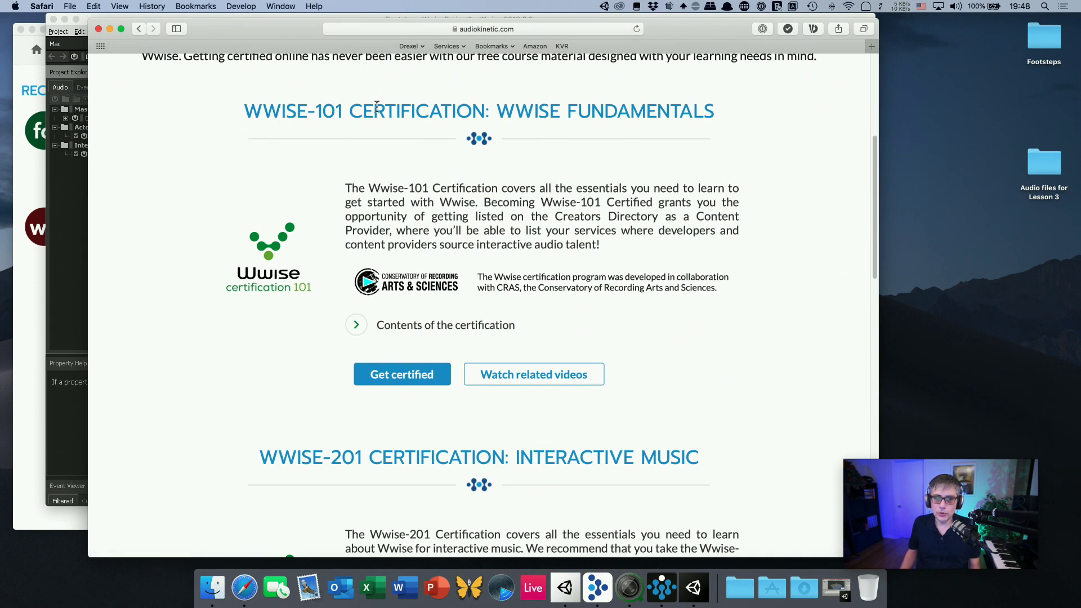
{"action": "left_click", "coordinate": [403, 380]}
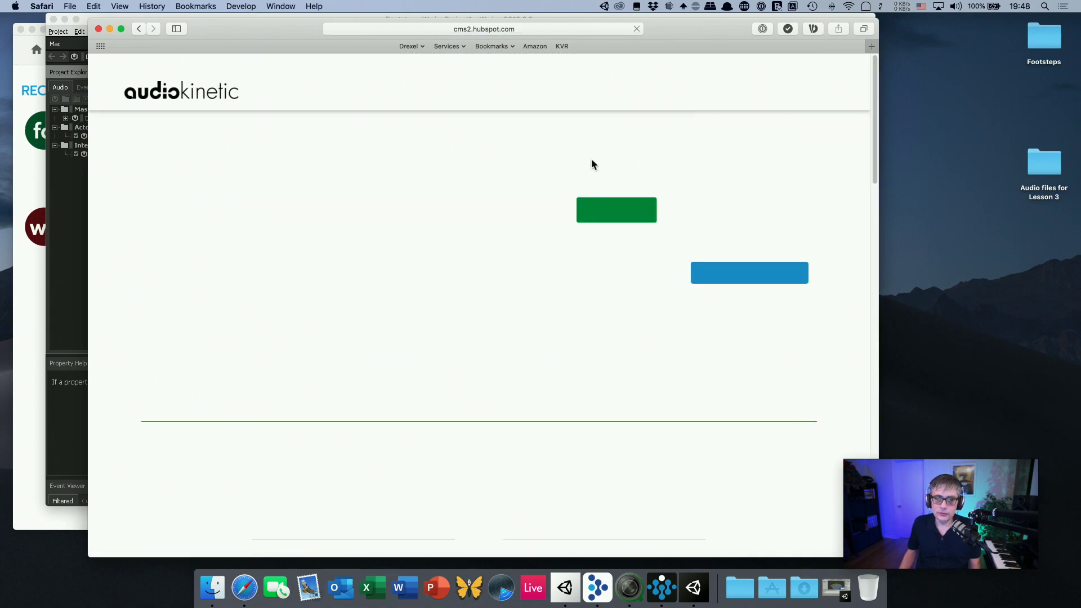
Step: Open the Installation of Wwise lesson from the Wwise-101 lesson list
{"action": "scroll", "coordinate": [501, 237], "scroll_direction": "down", "scroll_amount": 15}
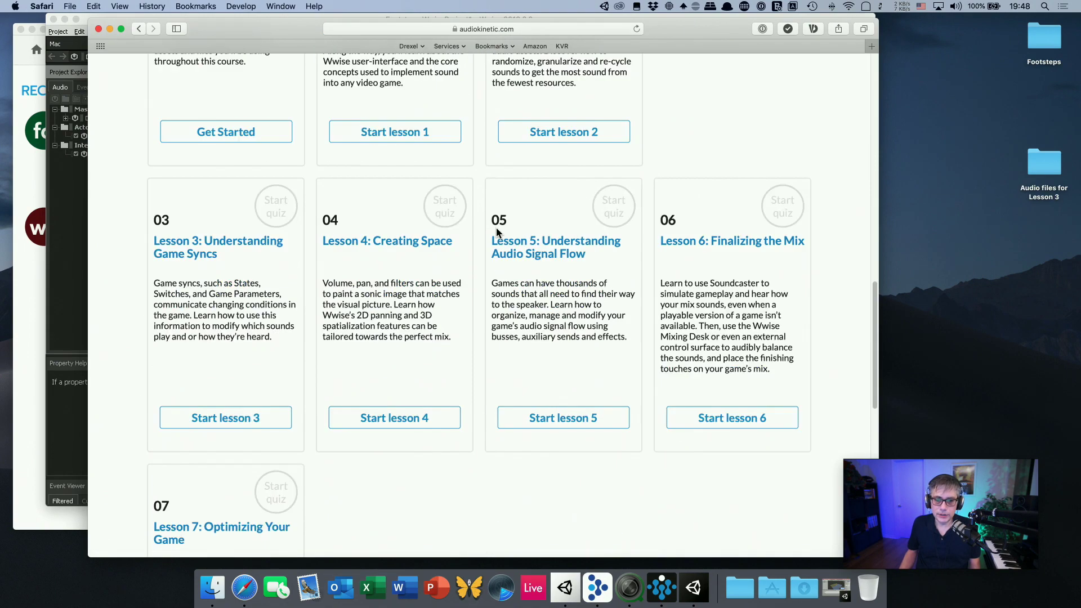
{"action": "scroll", "coordinate": [497, 229], "scroll_direction": "up", "scroll_amount": 2}
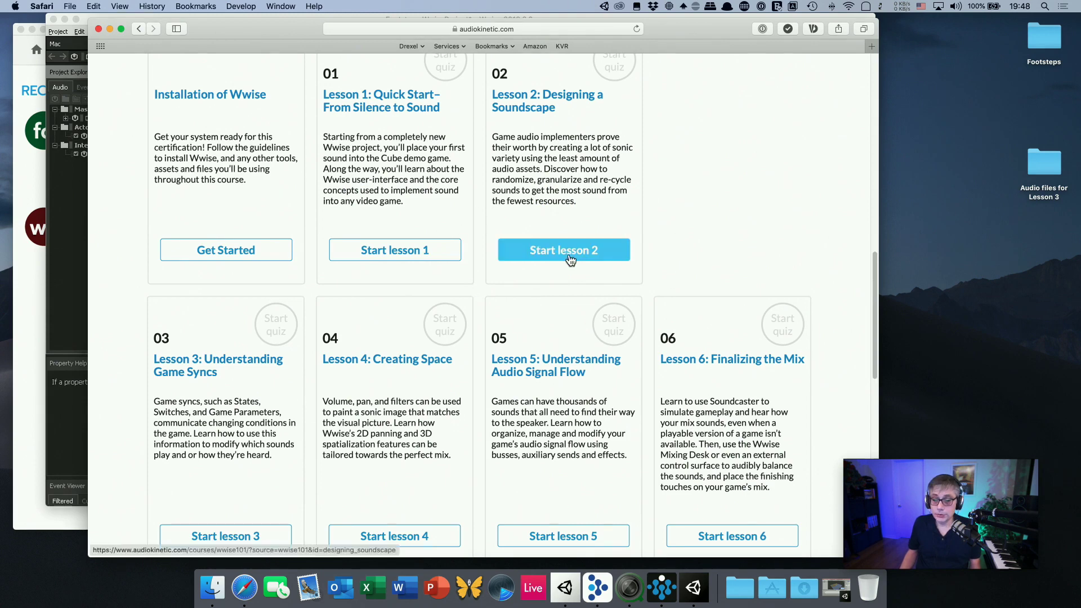
{"action": "scroll", "coordinate": [385, 278], "scroll_direction": "up", "scroll_amount": 15}
{"action": "scroll", "coordinate": [437, 398], "scroll_direction": "down", "scroll_amount": 10}
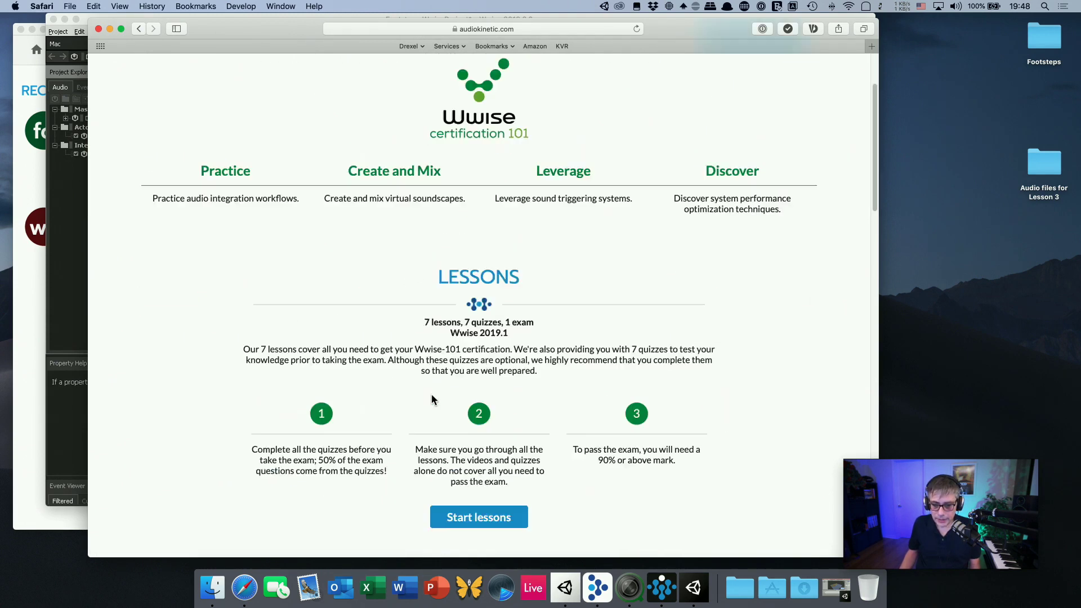
{"action": "scroll", "coordinate": [436, 391], "scroll_direction": "up", "scroll_amount": 3}
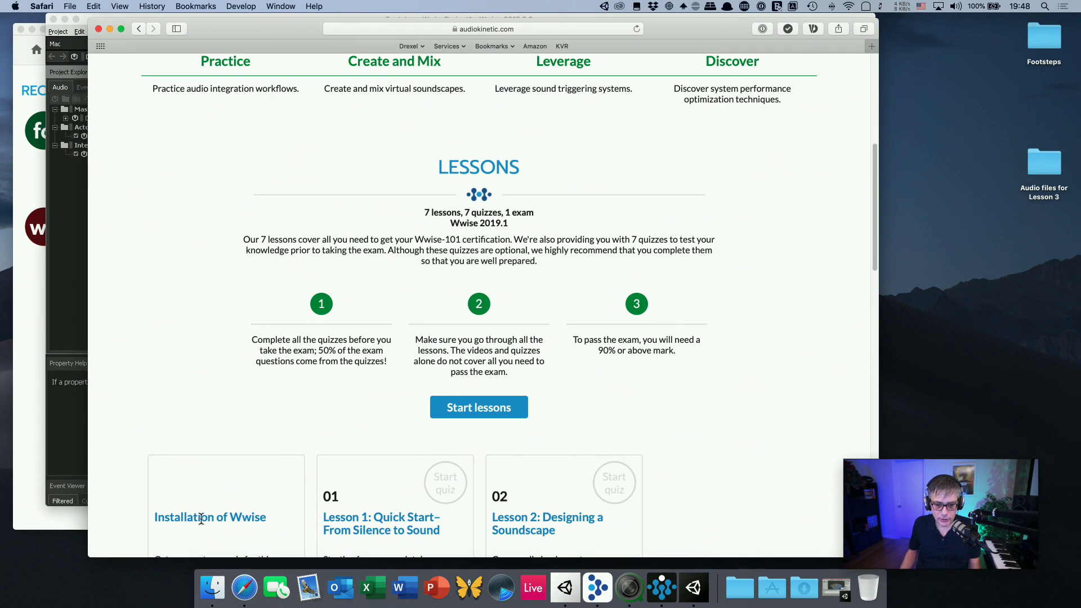
{"action": "scroll", "coordinate": [201, 518], "scroll_direction": "down", "scroll_amount": 5}
{"action": "left_click", "coordinate": [219, 433]}
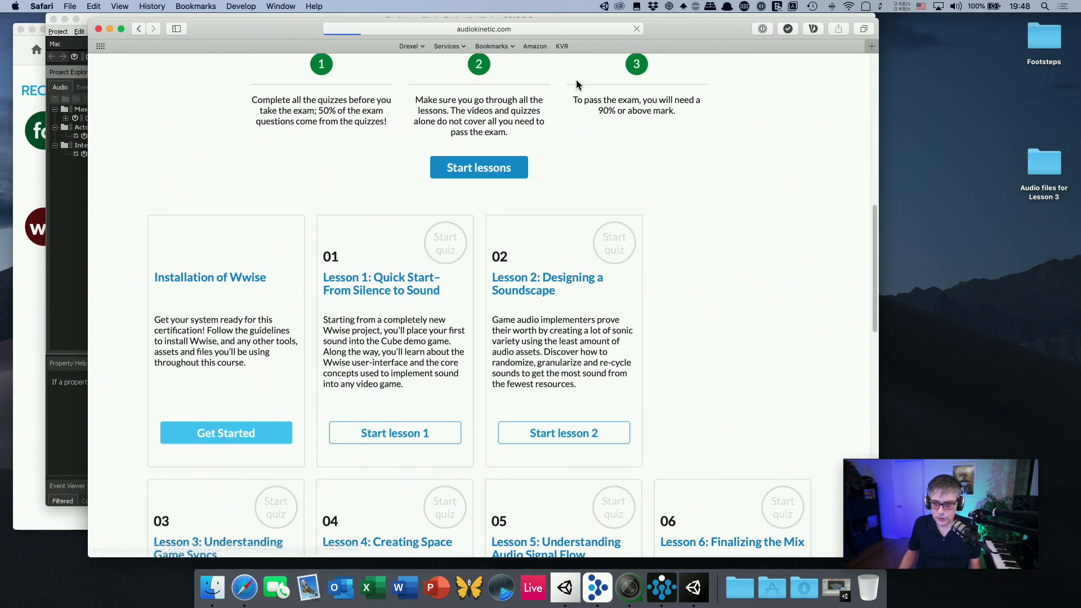
{"action": "scroll", "coordinate": [602, 288], "scroll_direction": "down", "scroll_amount": 5}
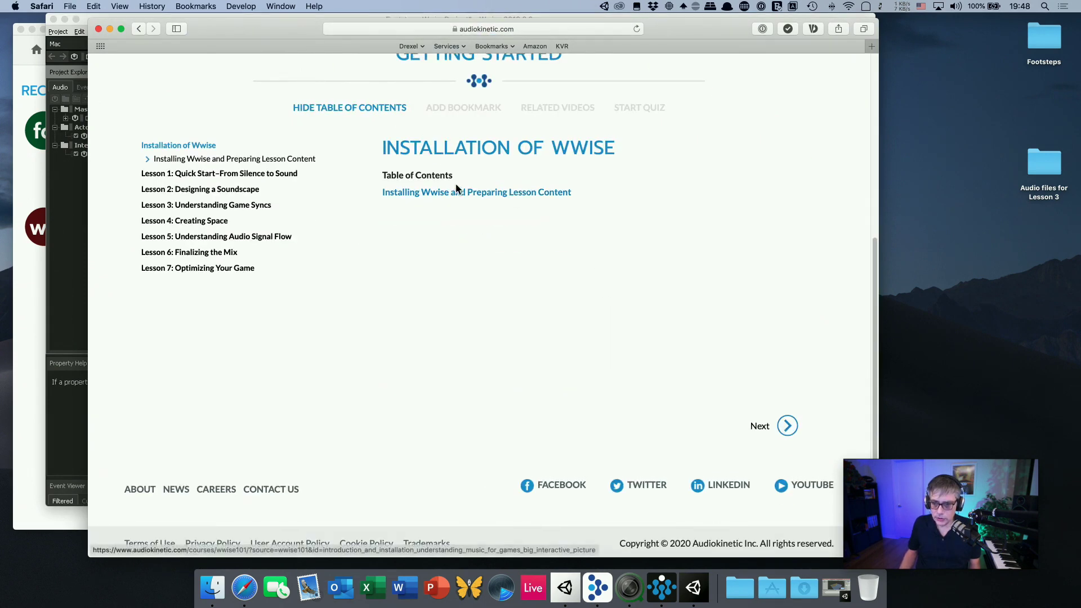
Step: Minimize Safari and open the Audio files for Lesson 3 folder at the lower right
{"action": "left_click", "coordinate": [109, 29]}
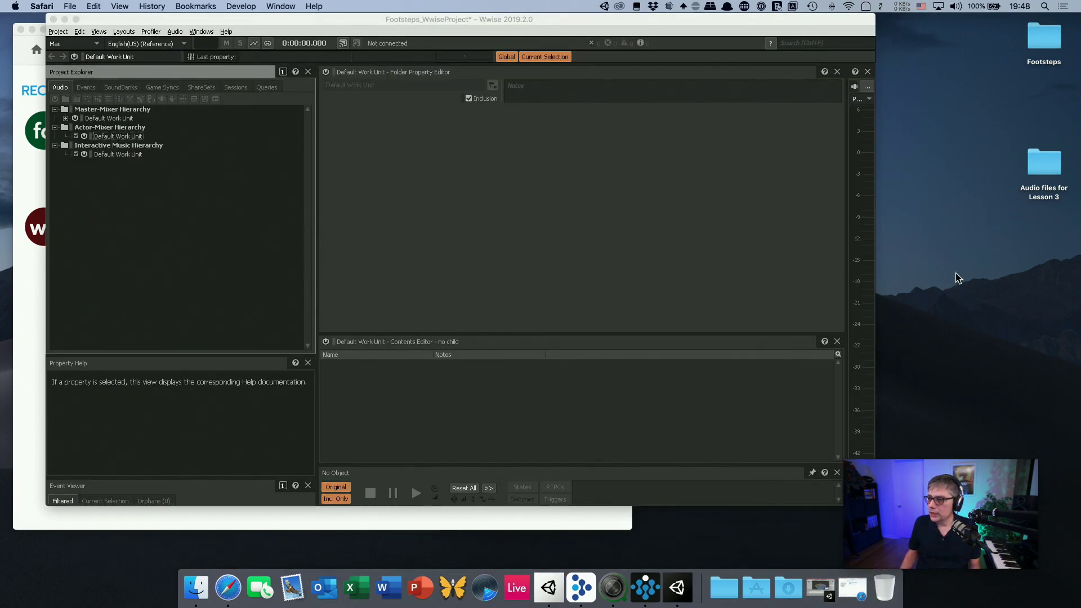
{"action": "double_click", "coordinate": [1045, 163]}
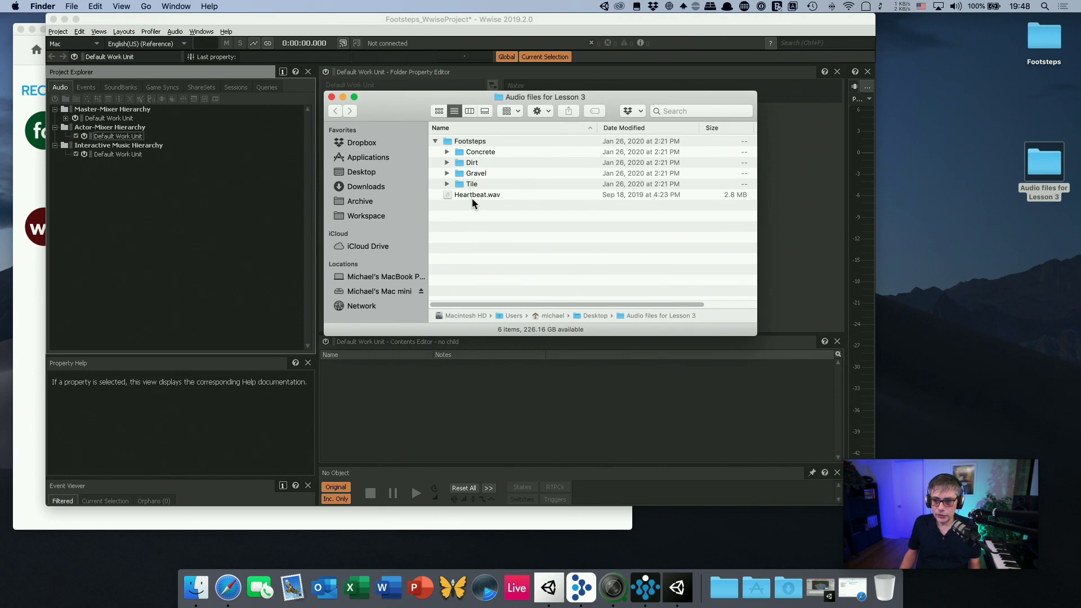
{"action": "left_click_drag", "start_coordinate": [430, 111], "coordinate": [829, 227]}
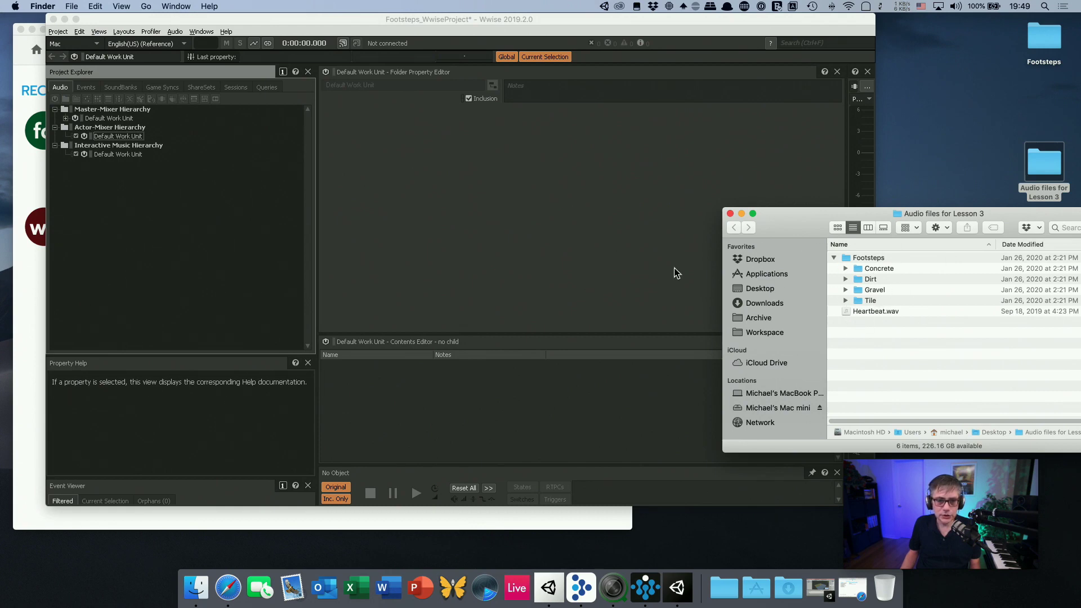
Step: Start Import Audio Files on the Actor-Mixer Default Work Unit, keeping the Lesson 3 folder visible
{"action": "left_click", "coordinate": [128, 137]}
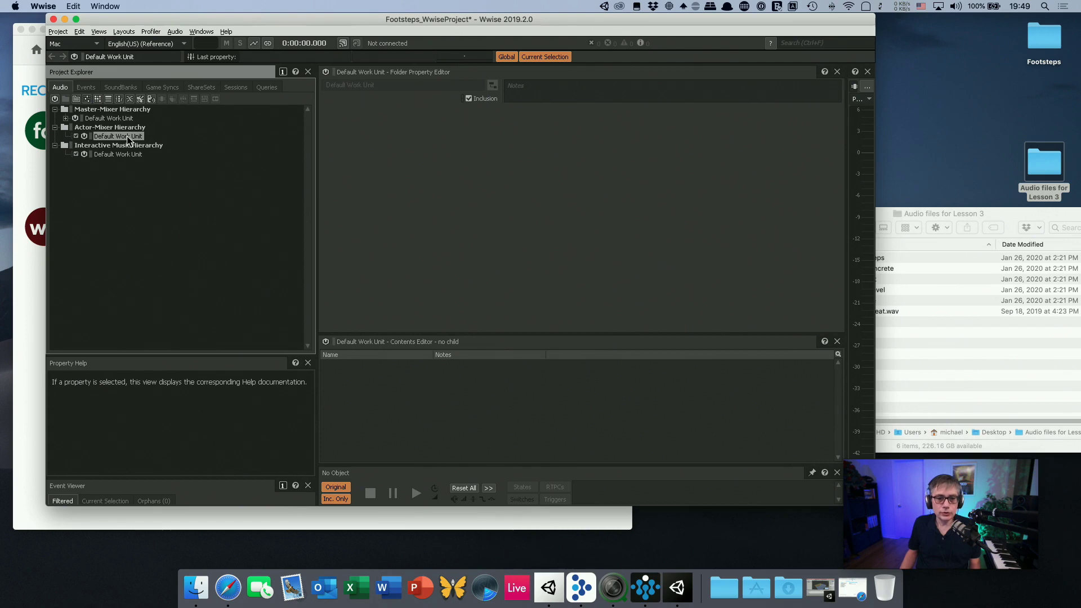
{"action": "right_click", "coordinate": [128, 137]}
{"action": "left_click", "coordinate": [192, 200]}
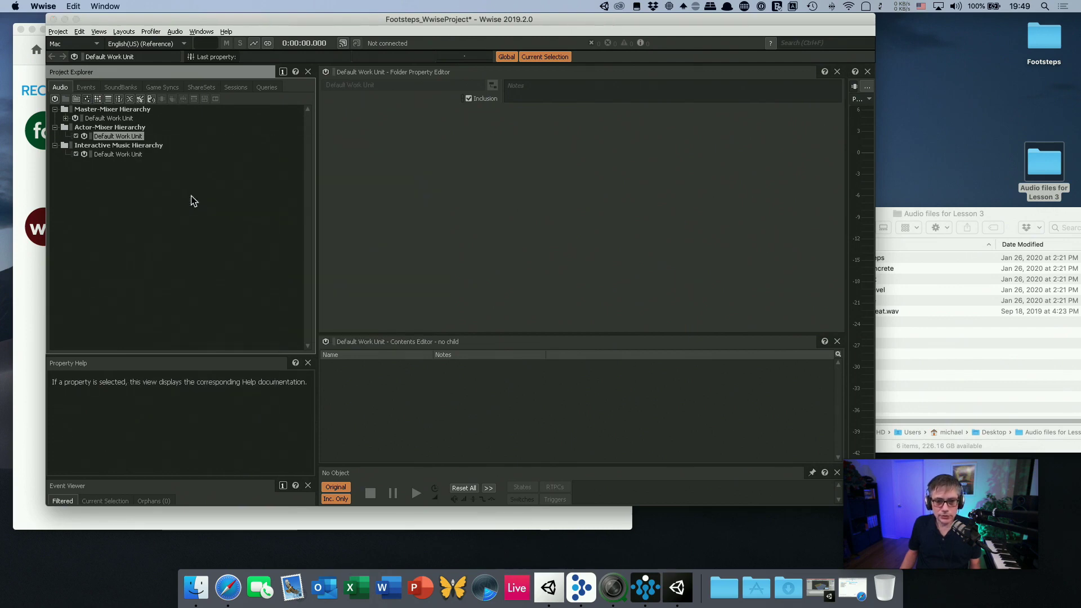
{"action": "left_click", "coordinate": [987, 212]}
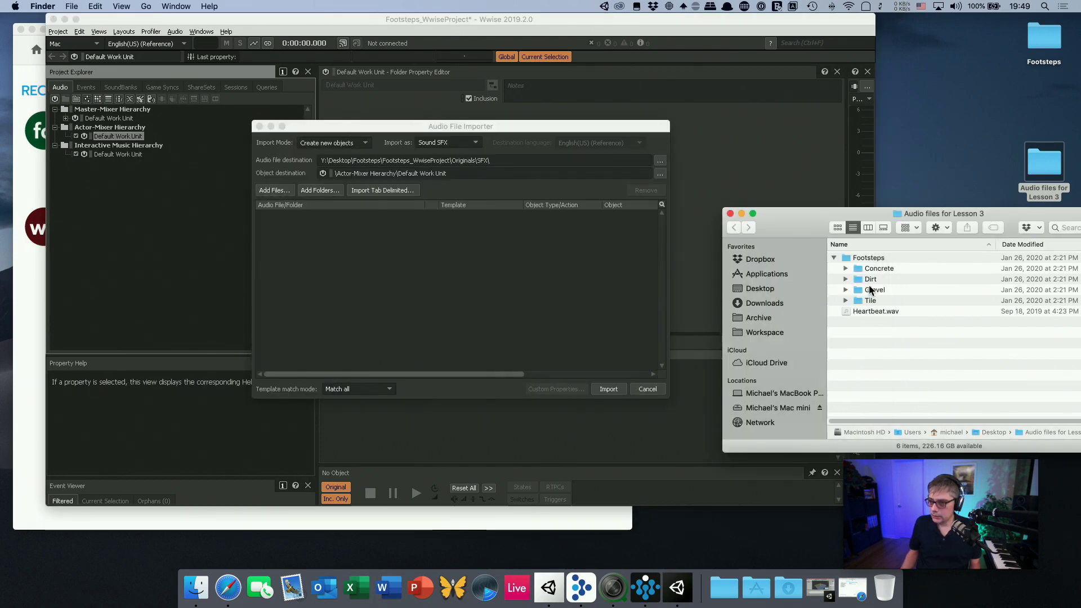
Step: Add the Footsteps folder's audio to the importer and make Footsteps a Switch Container
{"action": "left_click_drag", "start_coordinate": [866, 260], "coordinate": [479, 264]}
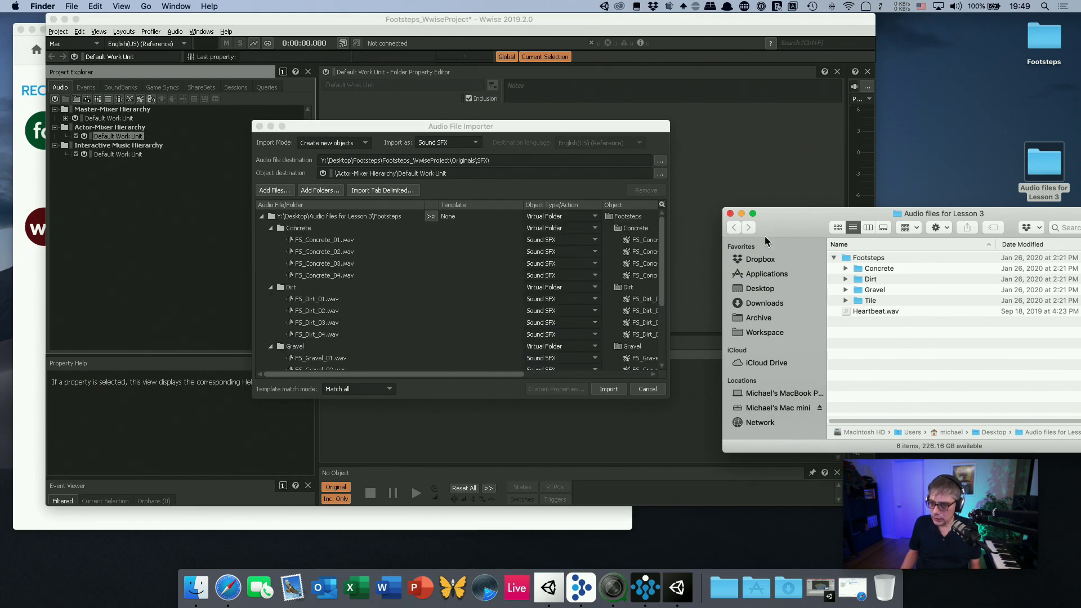
{"action": "left_click", "coordinate": [730, 214]}
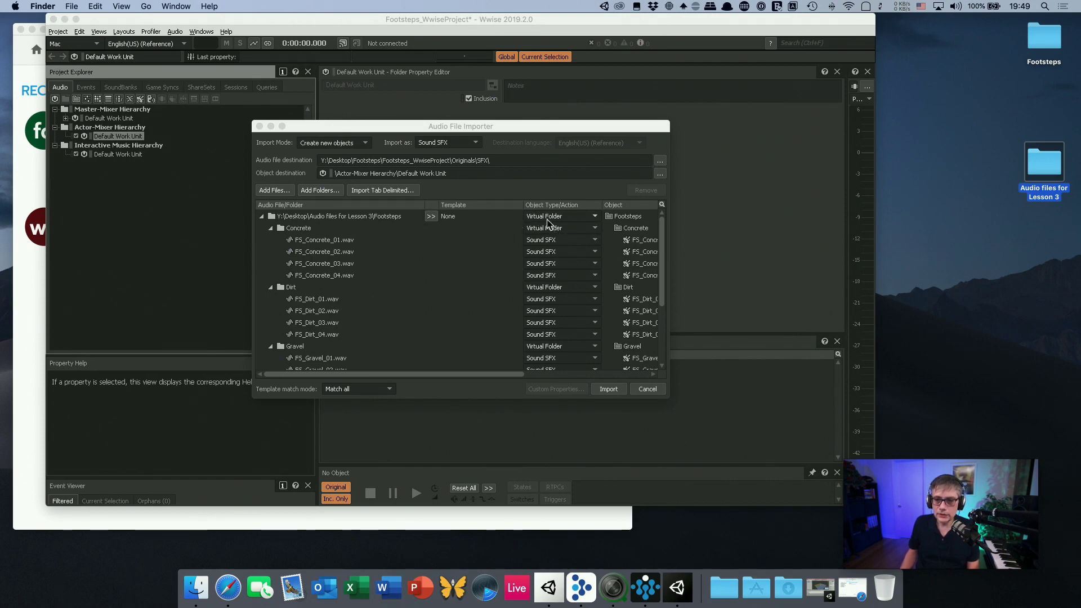
{"action": "left_click", "coordinate": [568, 220]}
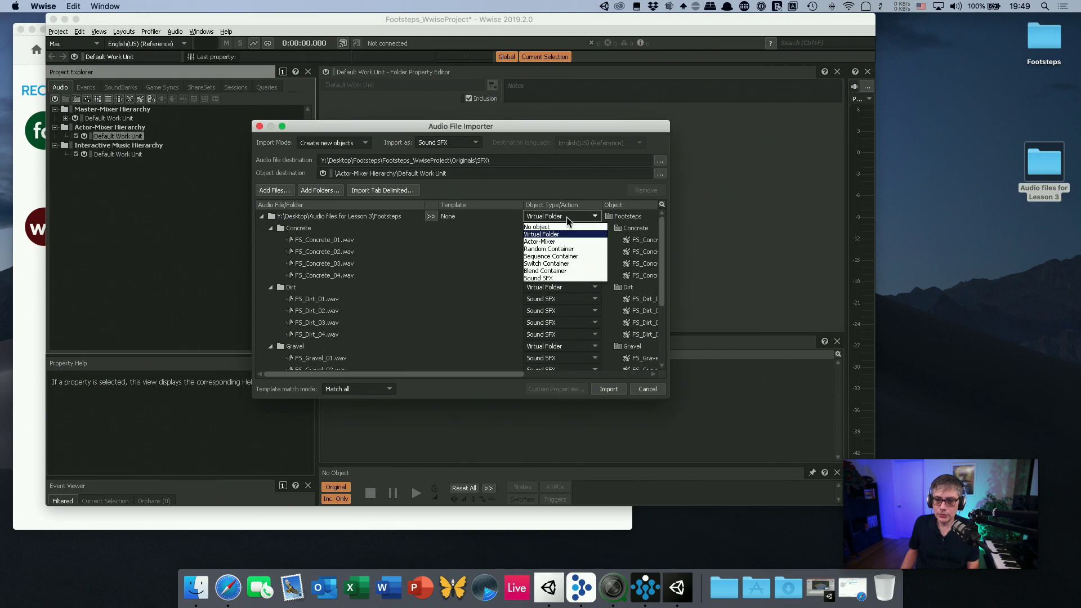
{"action": "left_click", "coordinate": [559, 263]}
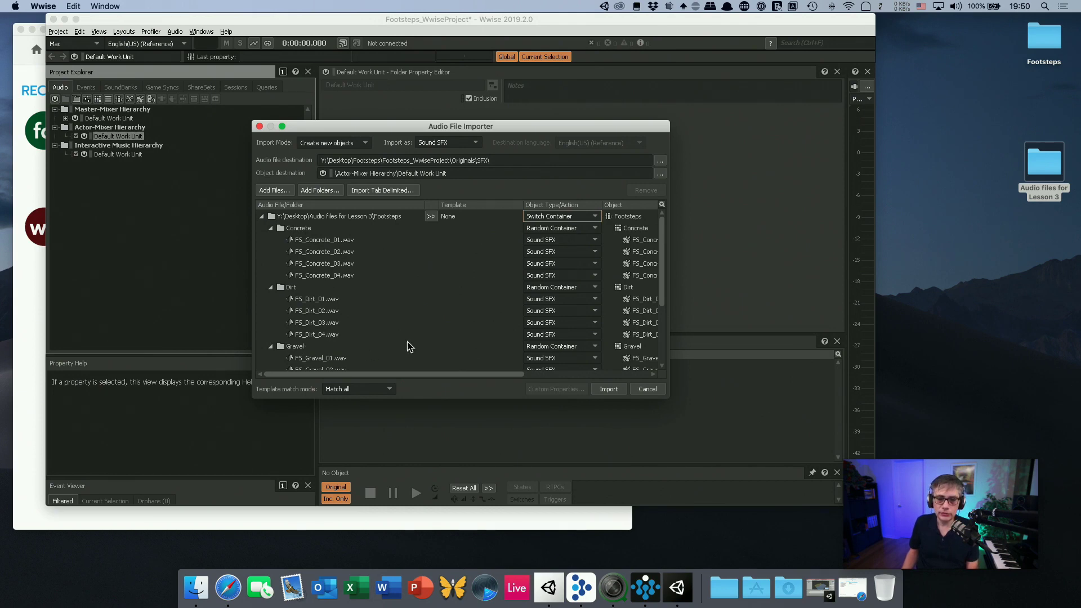
{"action": "key", "text": "Up"}
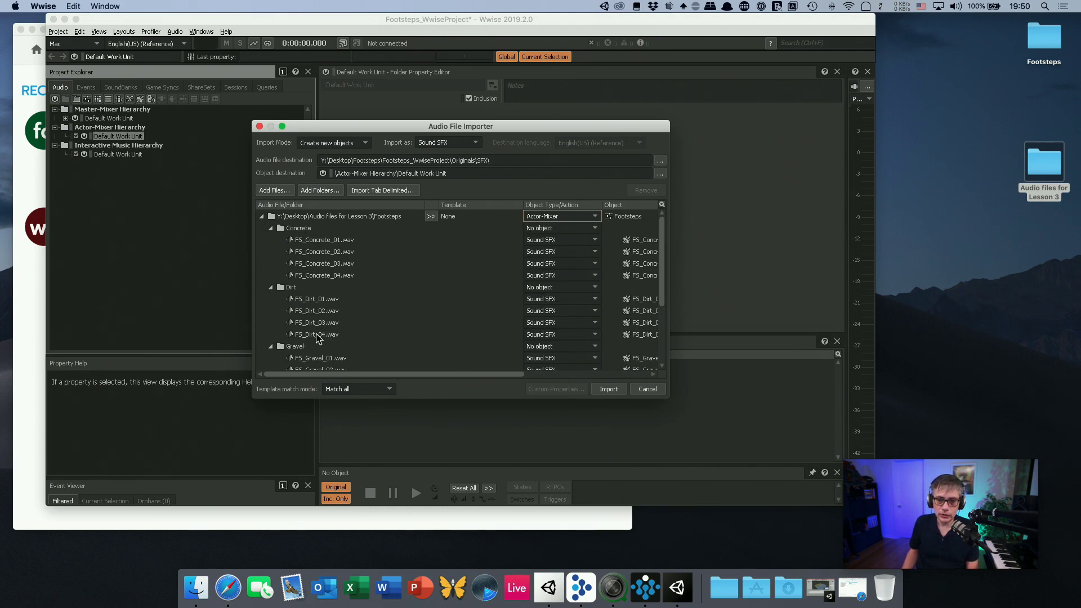
{"action": "key", "text": "Down"}
{"action": "key", "text": "Down"}
{"action": "key", "text": "Up"}
{"action": "key", "text": "Up"}
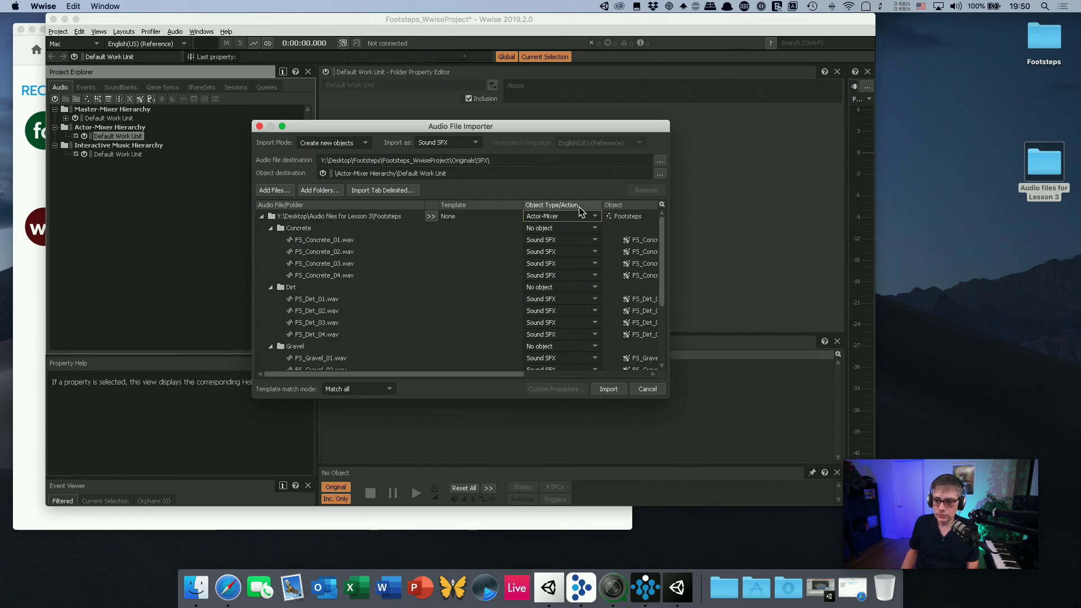
{"action": "left_click", "coordinate": [569, 219]}
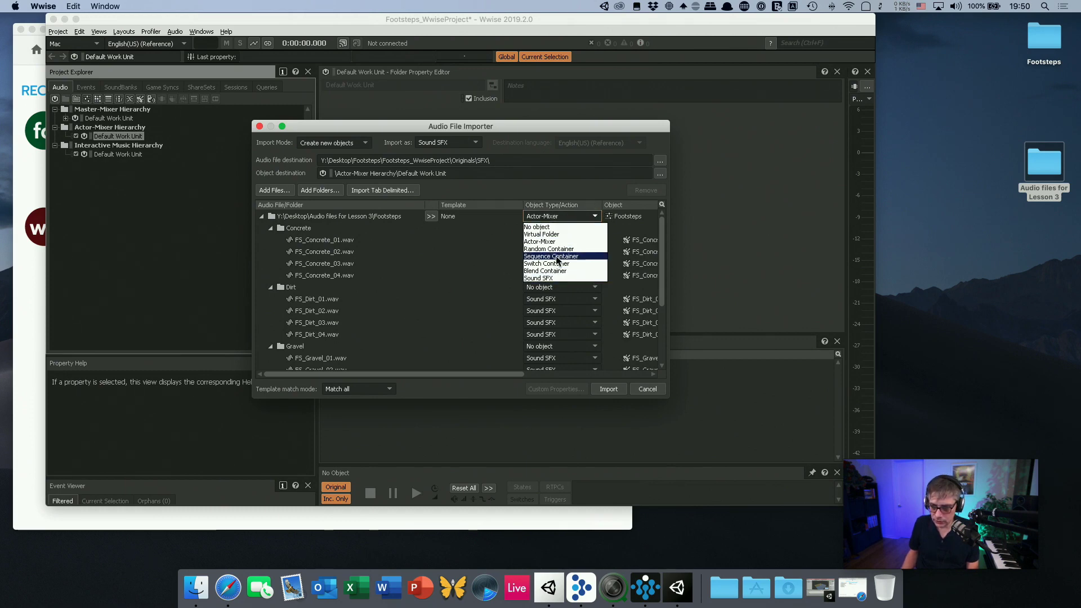
{"action": "left_click", "coordinate": [555, 264]}
Step: Make Concrete, Dirt and Gravel Random Containers, keep FS_Dirt_04 as Sound SFX, and import
{"action": "left_click", "coordinate": [580, 230]}
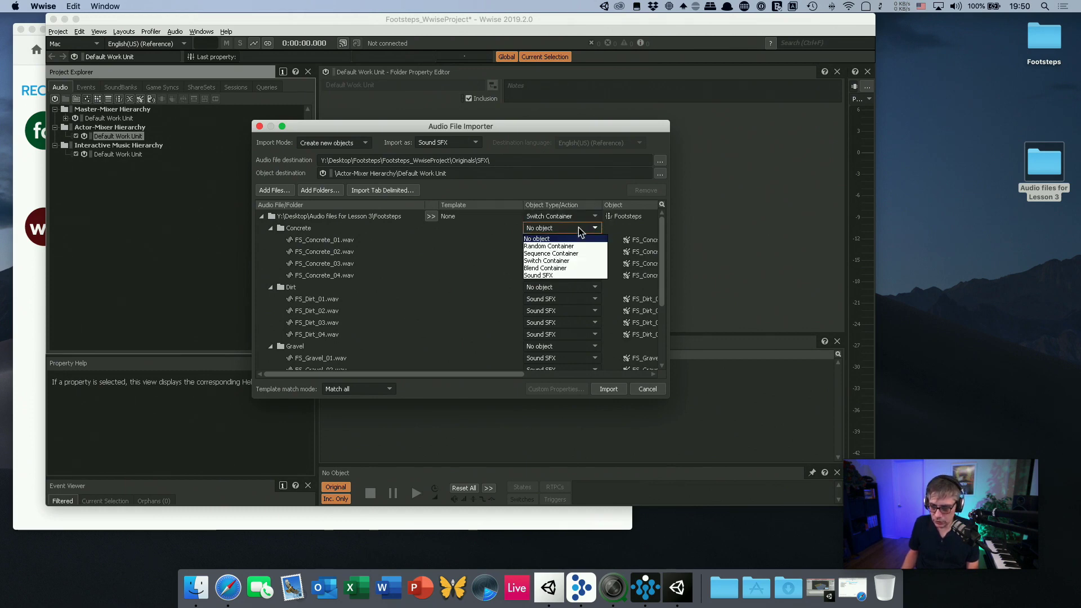
{"action": "left_click", "coordinate": [573, 273]}
{"action": "left_click", "coordinate": [571, 287]}
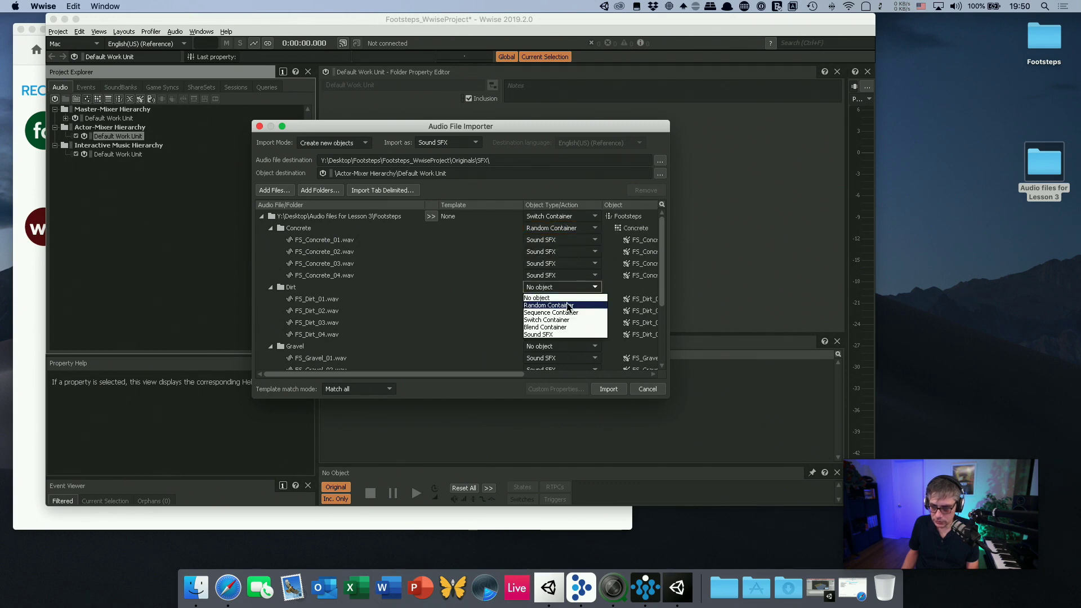
{"action": "left_click", "coordinate": [569, 309]}
{"action": "left_click", "coordinate": [574, 337]}
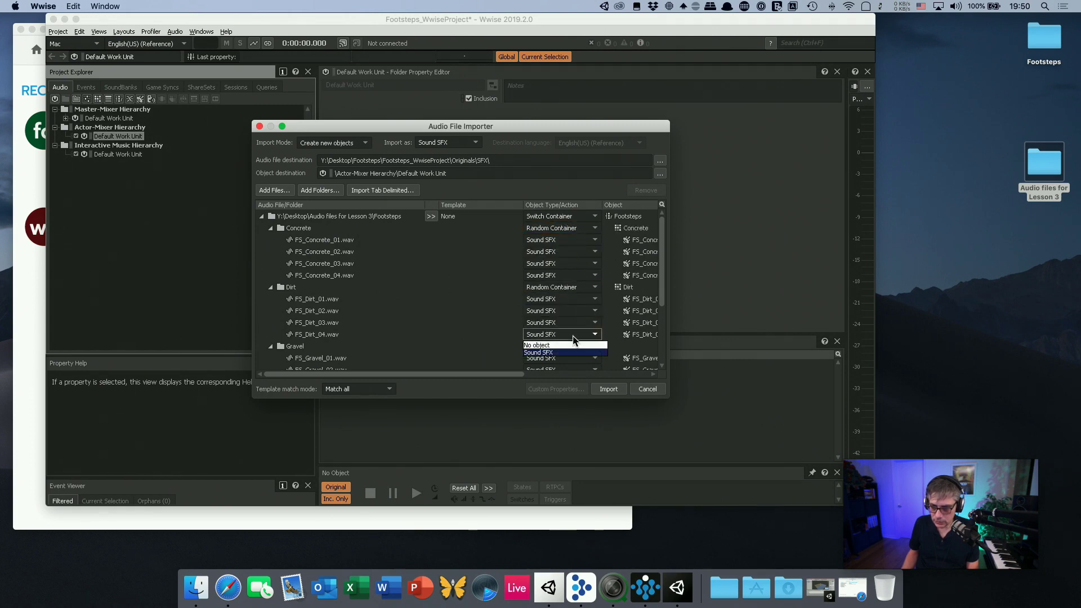
{"action": "left_click", "coordinate": [483, 325]}
{"action": "left_click", "coordinate": [561, 347]}
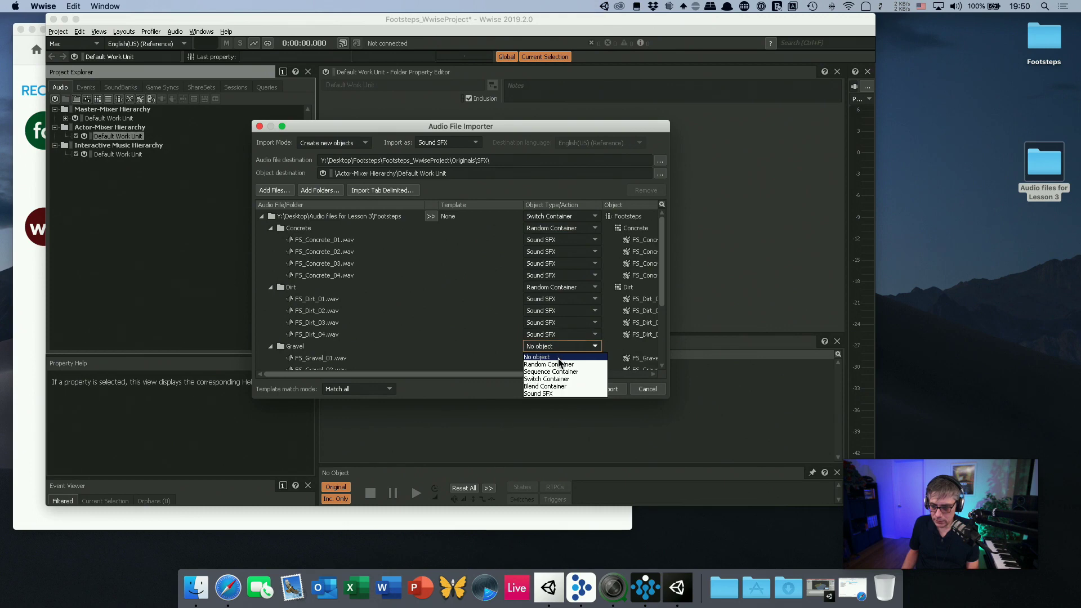
{"action": "left_click", "coordinate": [561, 367]}
{"action": "scroll", "coordinate": [663, 280], "scroll_direction": "down", "scroll_amount": 5}
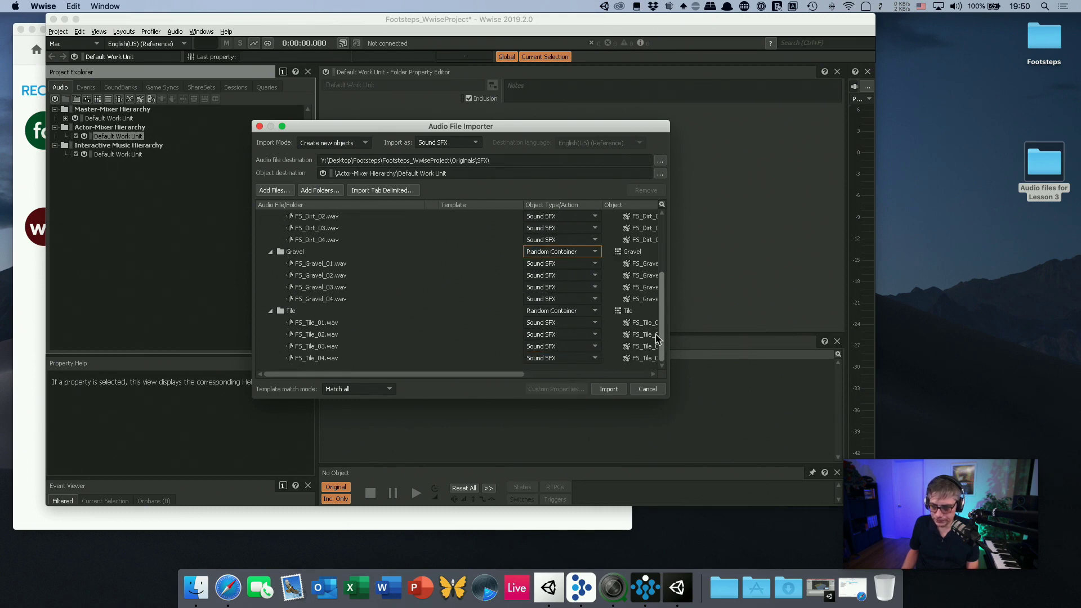
{"action": "left_click", "coordinate": [426, 300]}
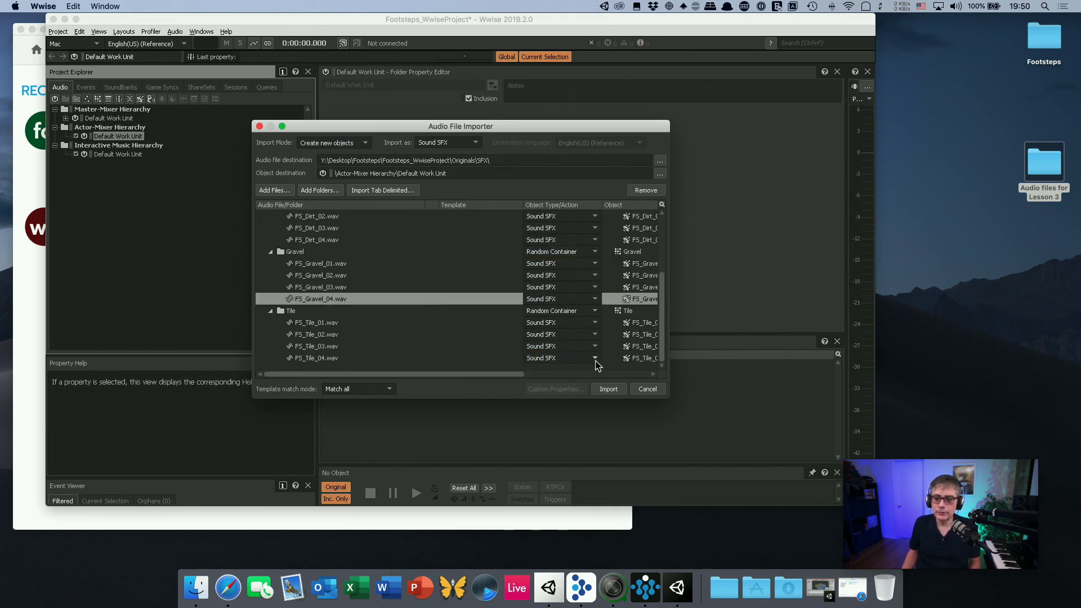
{"action": "left_click", "coordinate": [616, 388]}
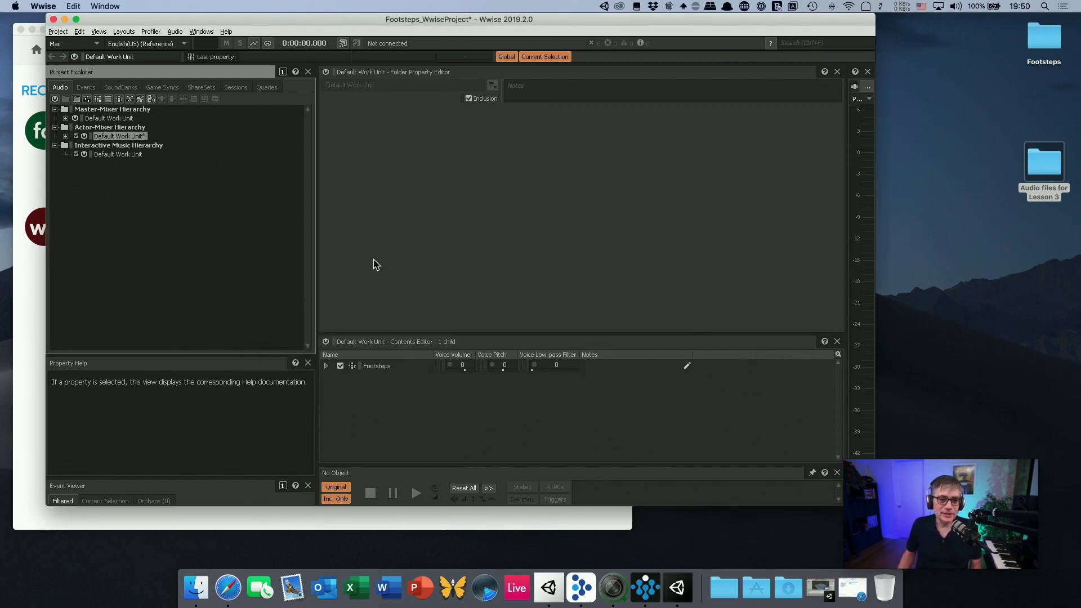
{"action": "left_click", "coordinate": [66, 136]}
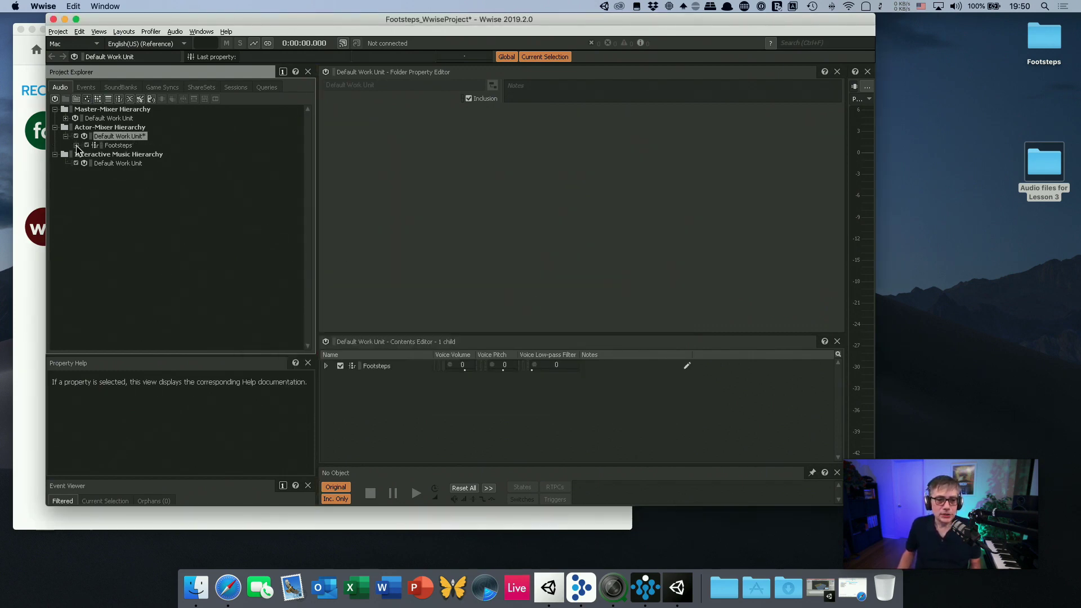
Step: Inspect the Footsteps switch container and Concrete's four FS_Concrete sounds, then collapse the tree
{"action": "left_click", "coordinate": [76, 146]}
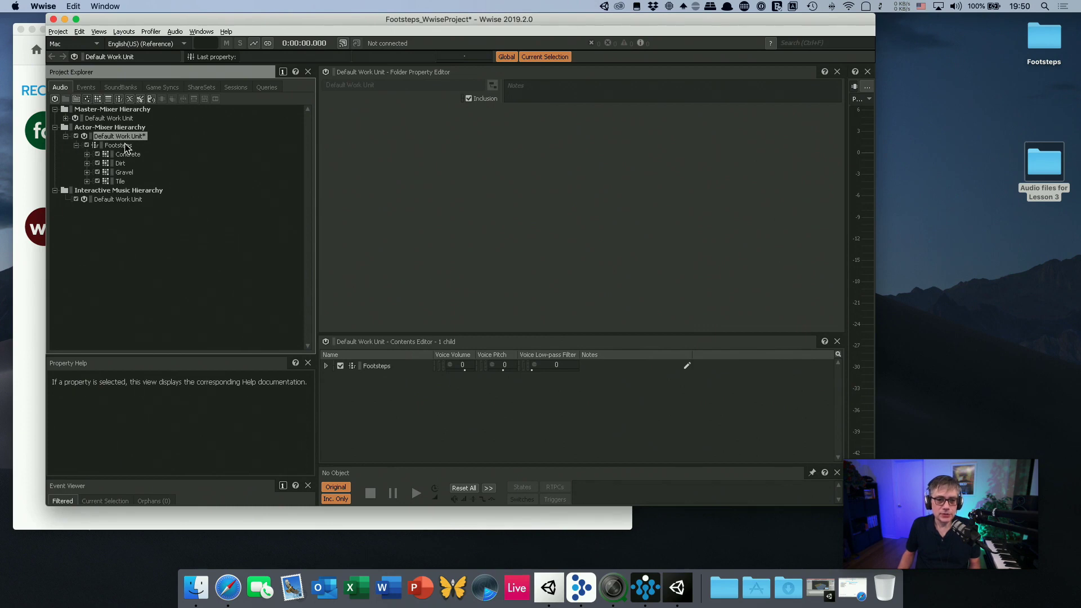
{"action": "left_click", "coordinate": [118, 146]}
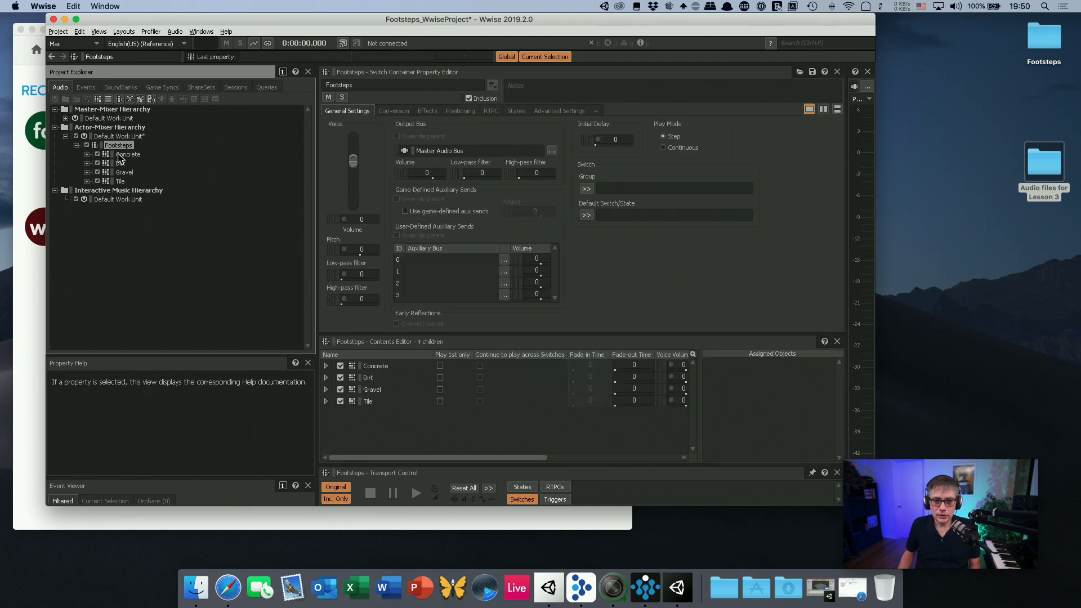
{"action": "left_click", "coordinate": [119, 154]}
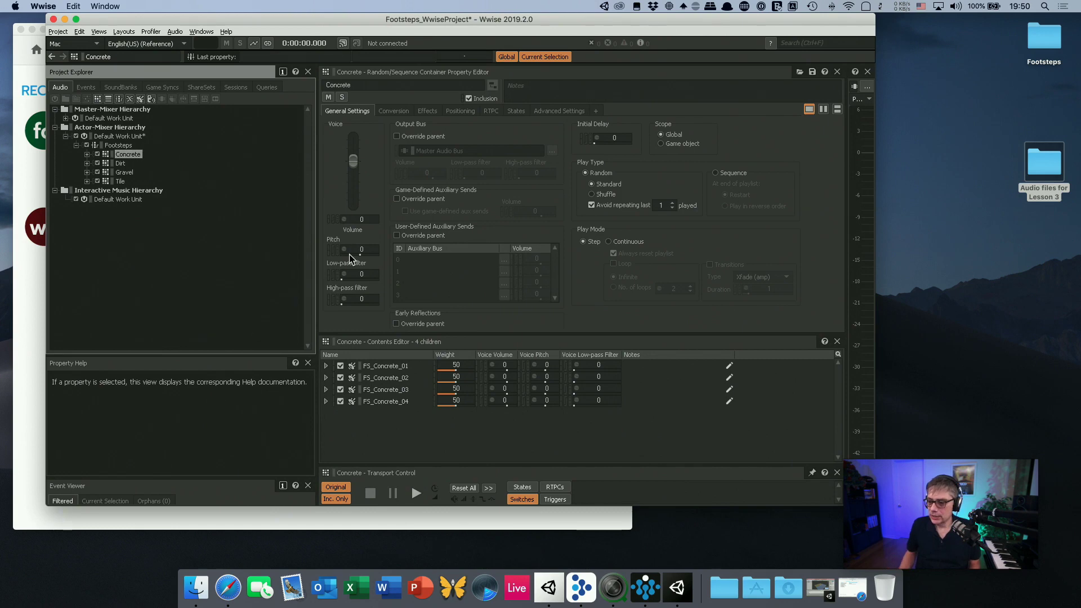
{"action": "left_click", "coordinate": [77, 146]}
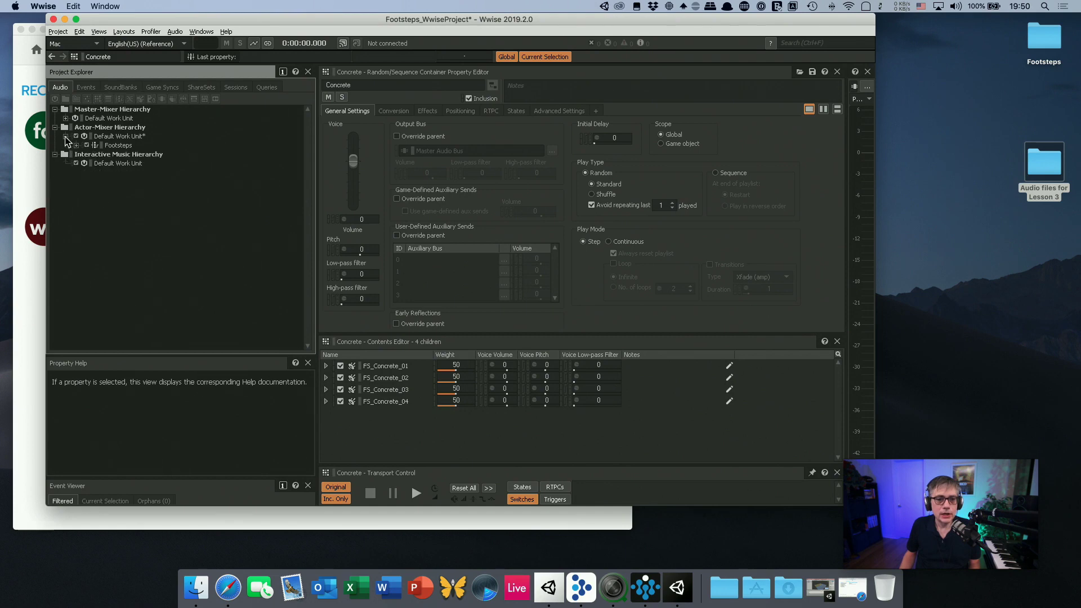
{"action": "left_click", "coordinate": [65, 137]}
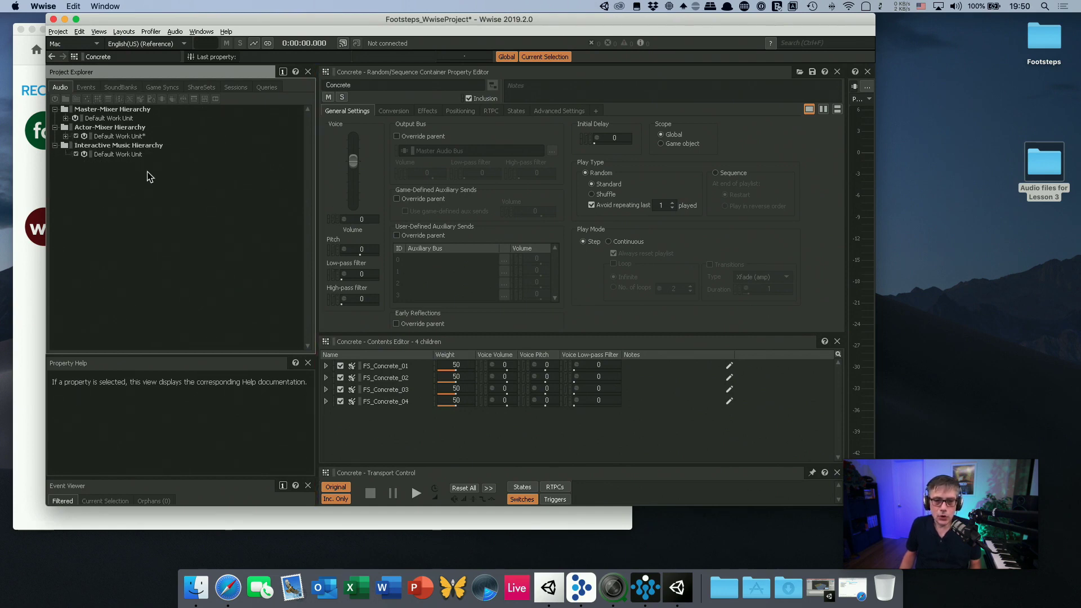
Step: In Game Syncs, add a switch group named Footsteps under the Switches Default Work Unit
{"action": "left_click", "coordinate": [204, 90]}
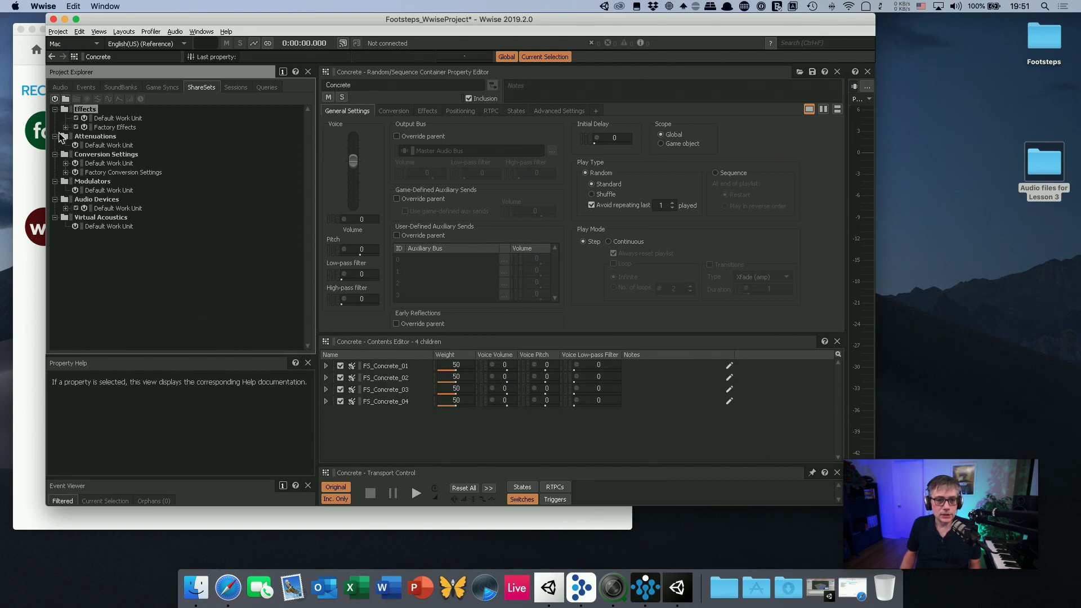
{"action": "left_click", "coordinate": [162, 88]}
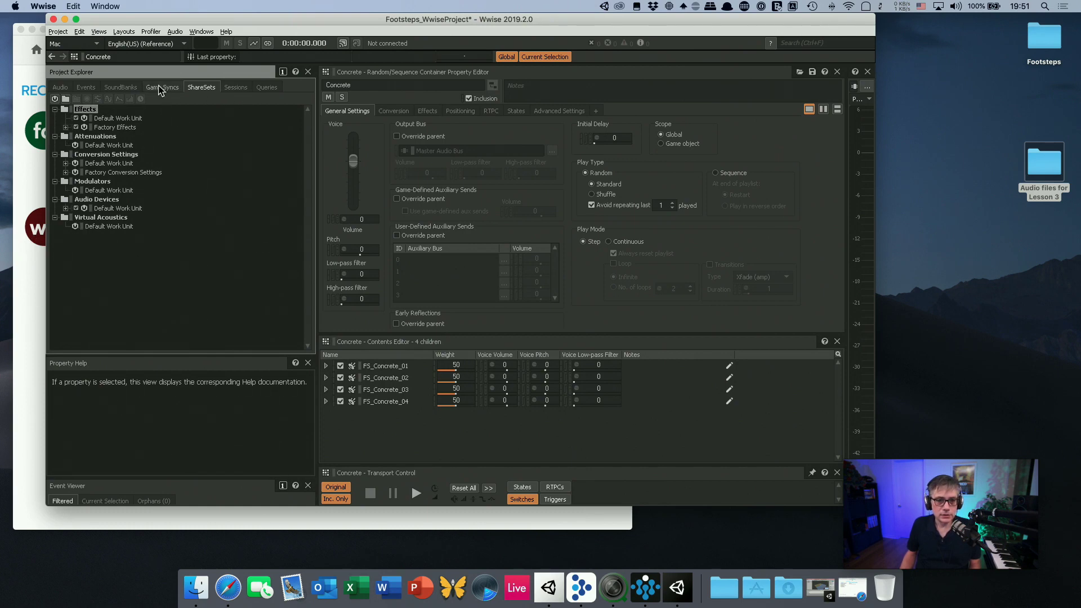
{"action": "left_click", "coordinate": [108, 119]}
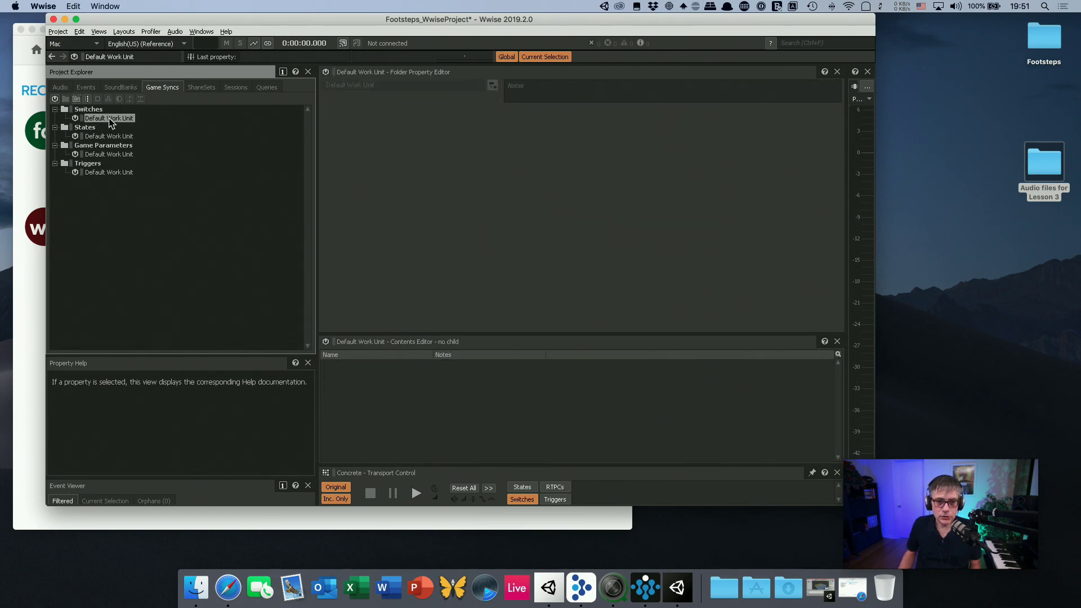
{"action": "right_click", "coordinate": [108, 122]}
{"action": "mouse_move", "coordinate": [144, 127]}
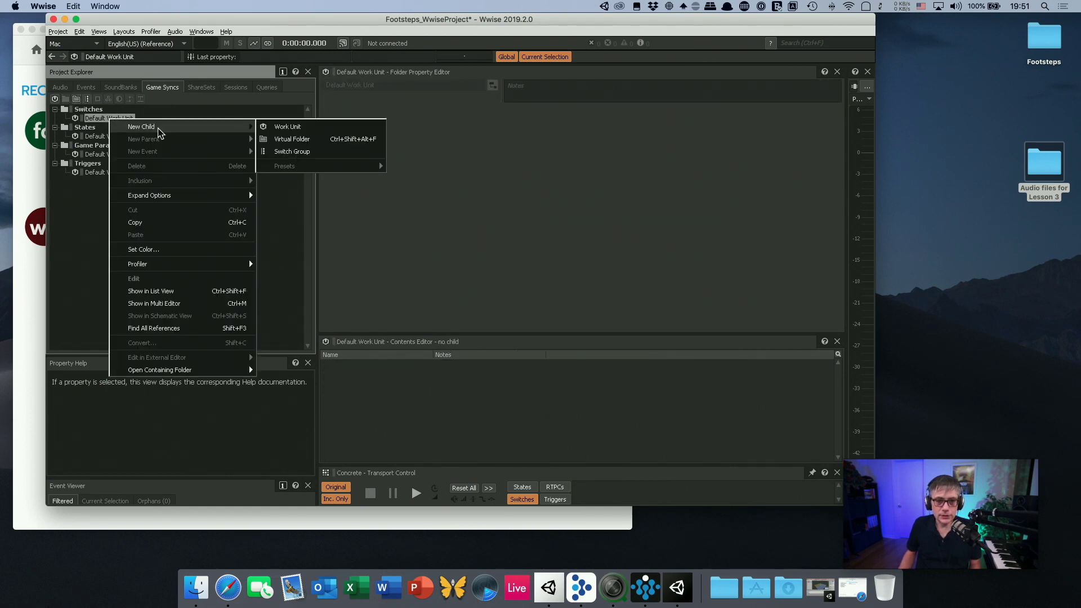
{"action": "left_click", "coordinate": [287, 152]}
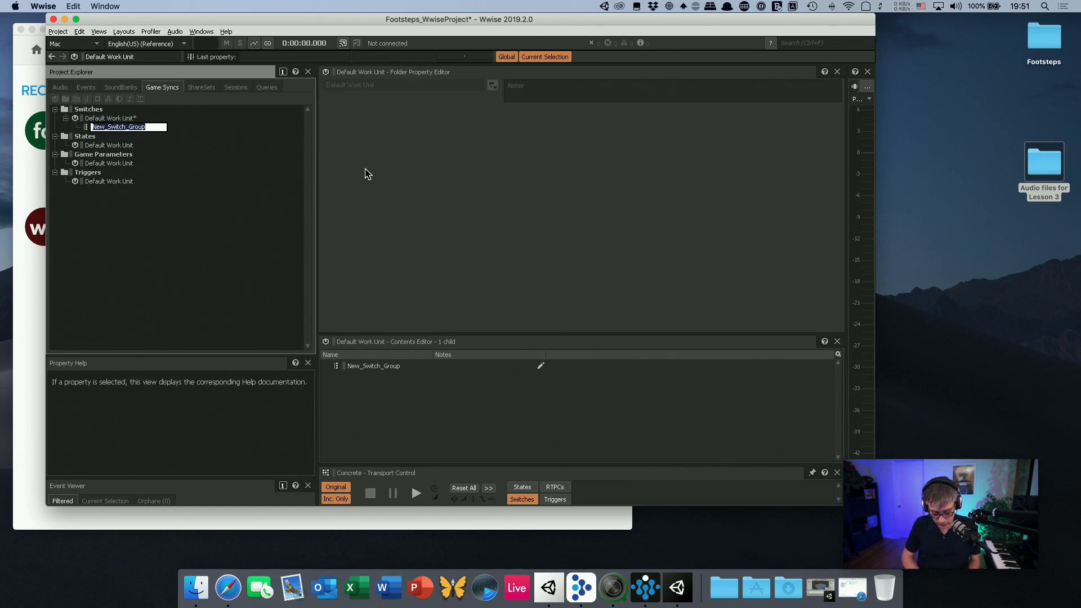
{"action": "type", "text": "Footsteps"}
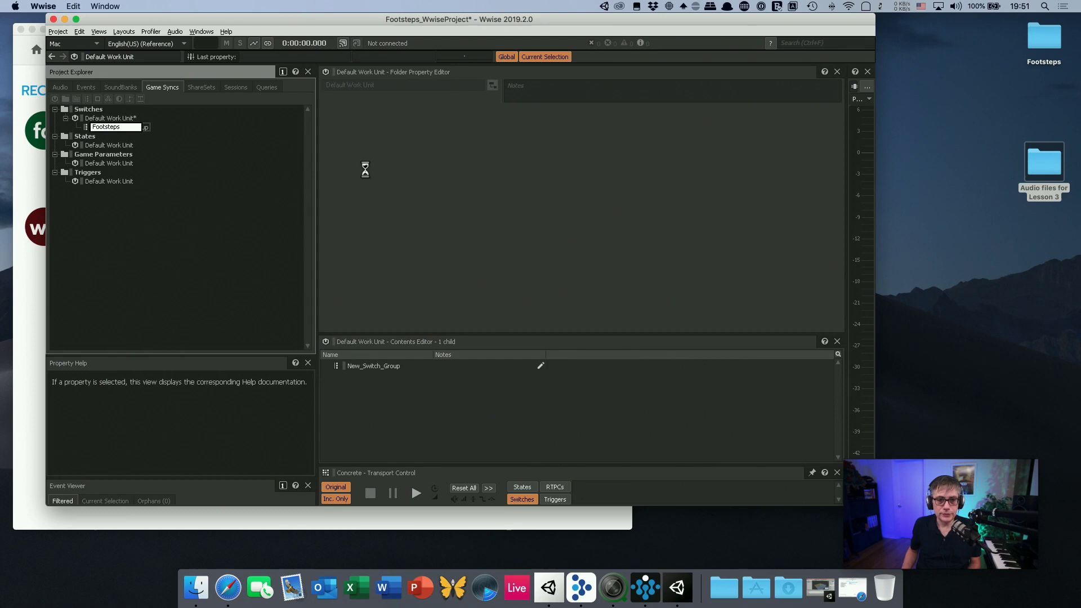
{"action": "key", "text": "Return"}
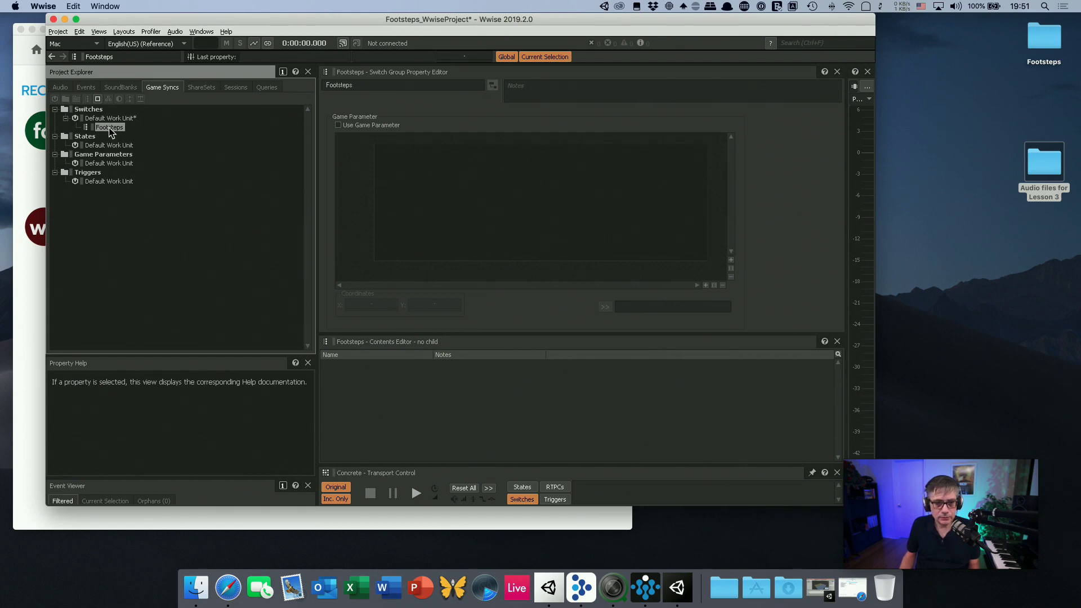
Step: Add a switch named Dirt under the Footsteps switch group
{"action": "right_click", "coordinate": [111, 130]}
{"action": "mouse_move", "coordinate": [251, 137]}
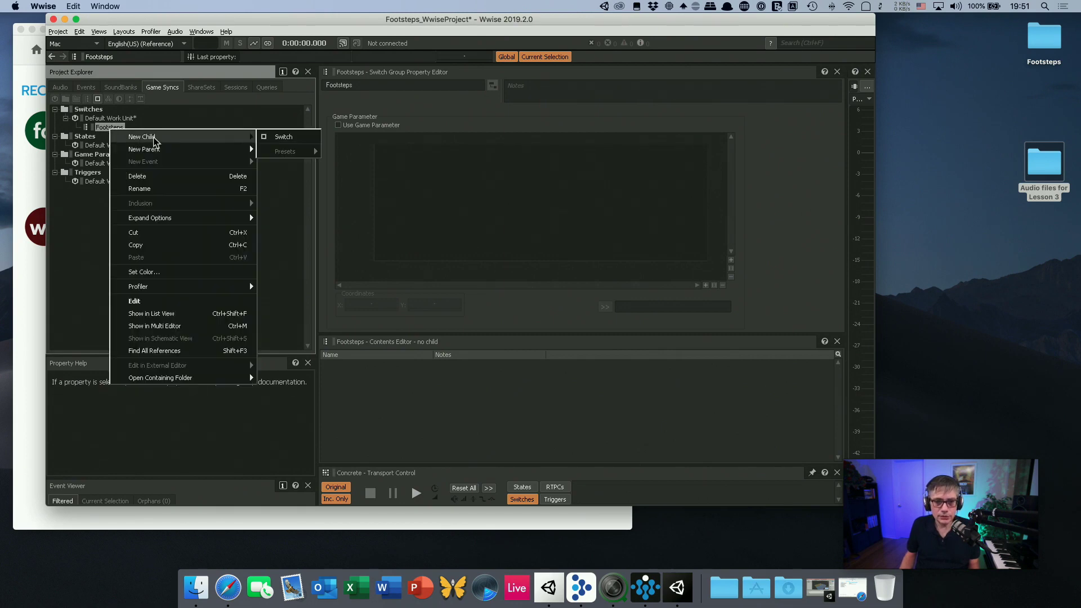
{"action": "left_click", "coordinate": [293, 139]}
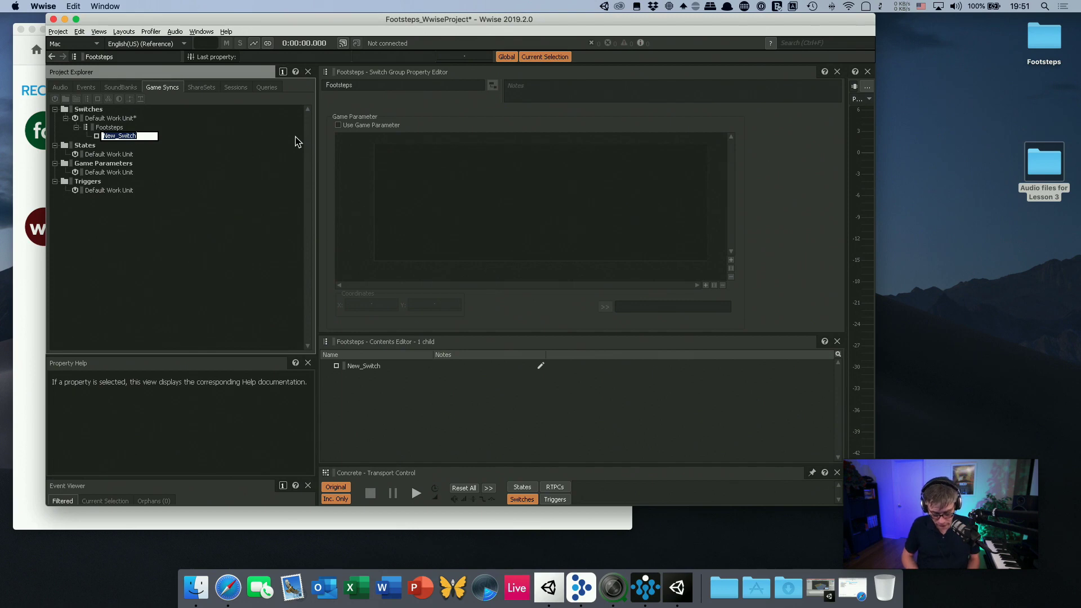
{"action": "type", "text": "Doi"}
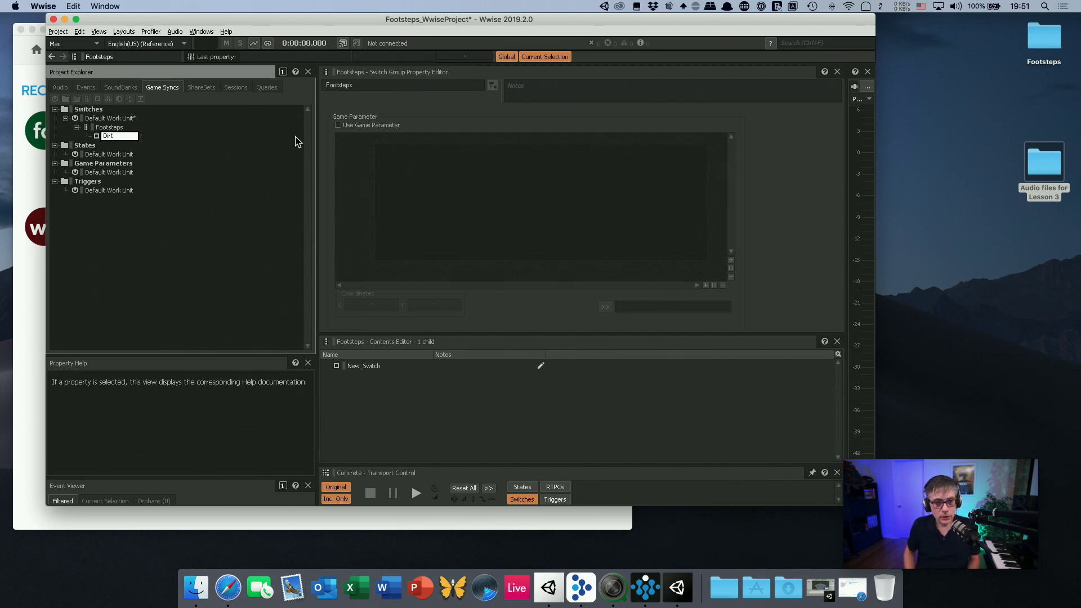
{"action": "key", "text": "Return"}
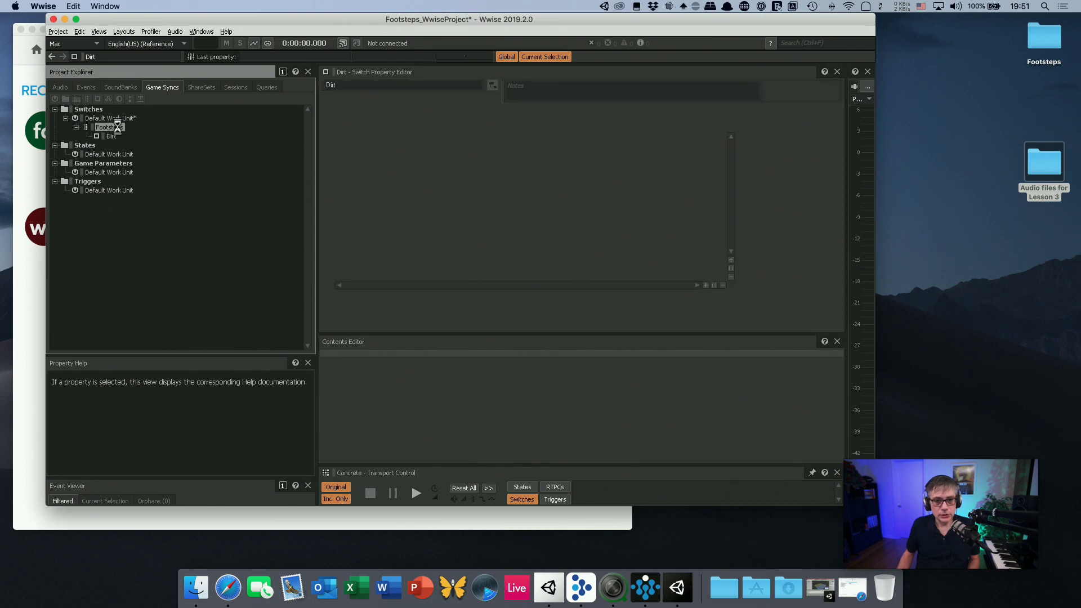
Step: Add a second switch named Concrete to Footsteps and review both switches
{"action": "right_click", "coordinate": [117, 127]}
{"action": "key", "text": "Escape"}
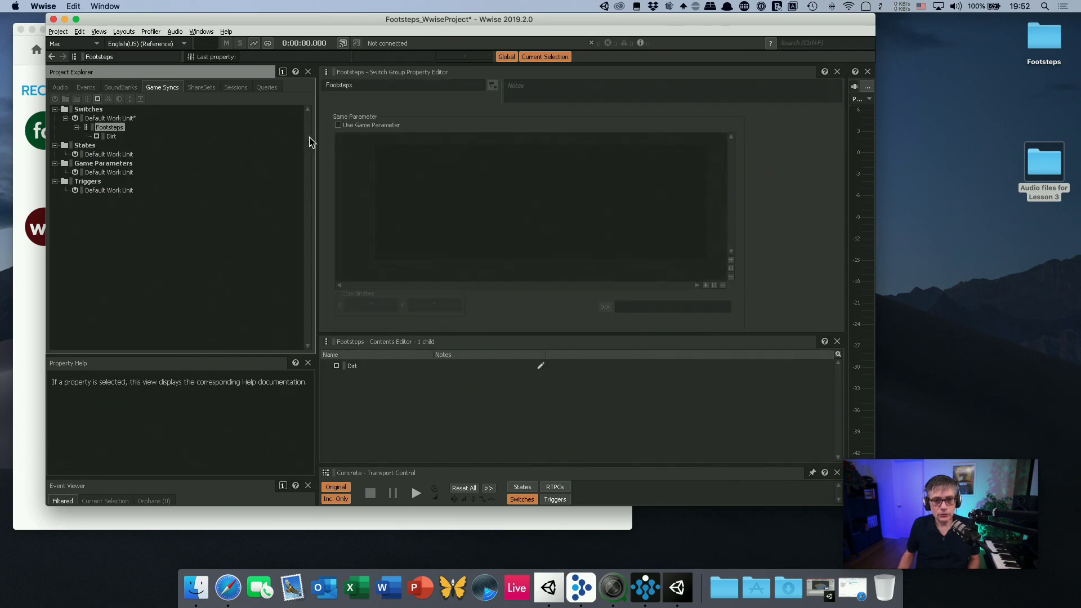
{"action": "type", "text": "Concr"}
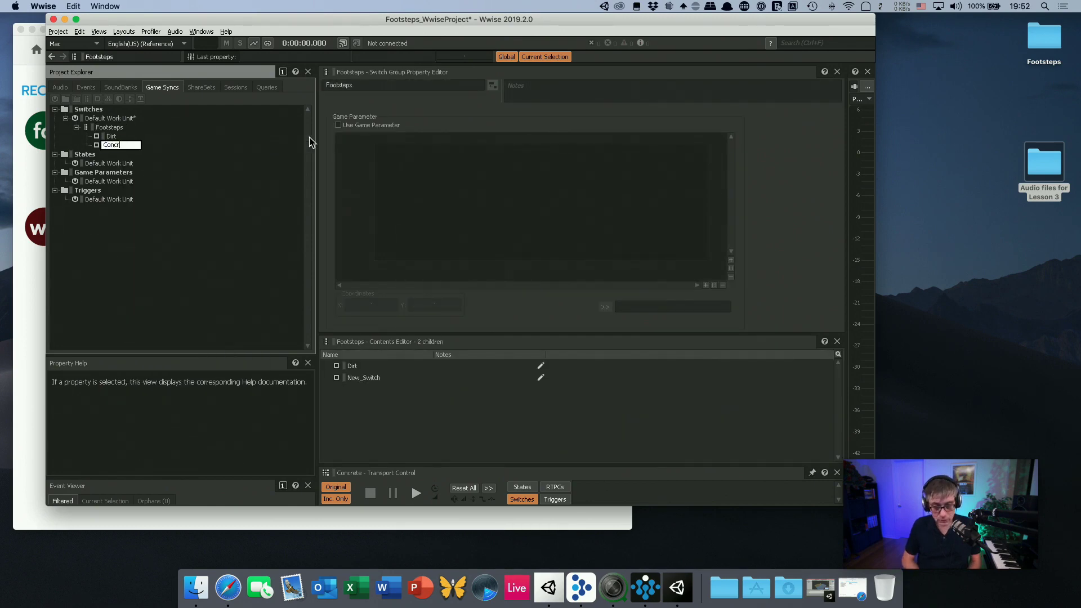
{"action": "type", "text": "ete"}
{"action": "key", "text": "Return"}
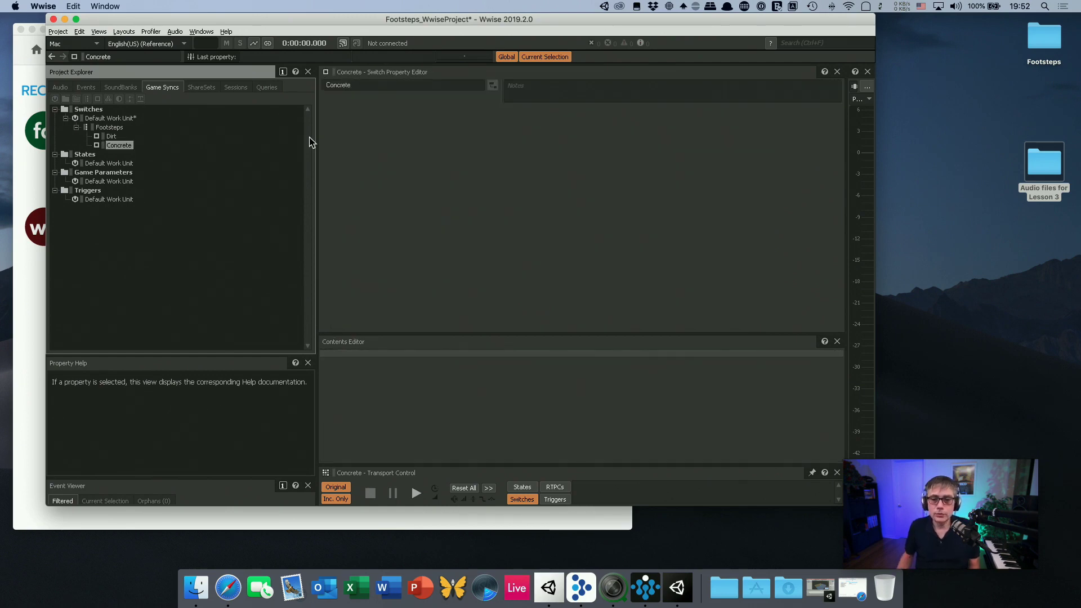
{"action": "left_click", "coordinate": [112, 136]}
{"action": "left_click", "coordinate": [118, 145]}
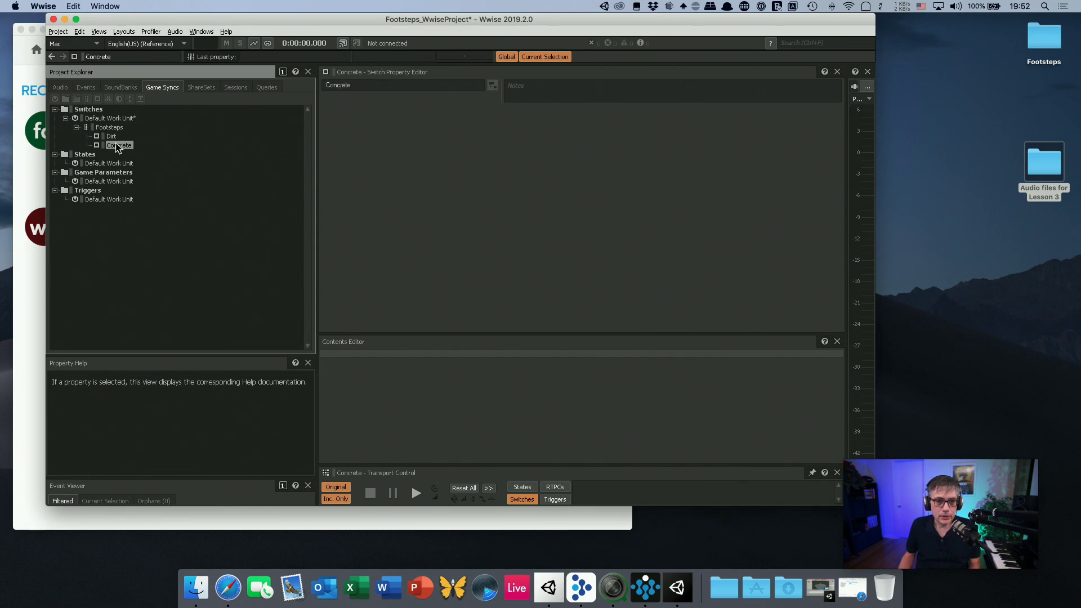
Step: Set the Footsteps container's Switch Group to Footsteps and its Default Switch to Concrete
{"action": "left_click", "coordinate": [60, 87]}
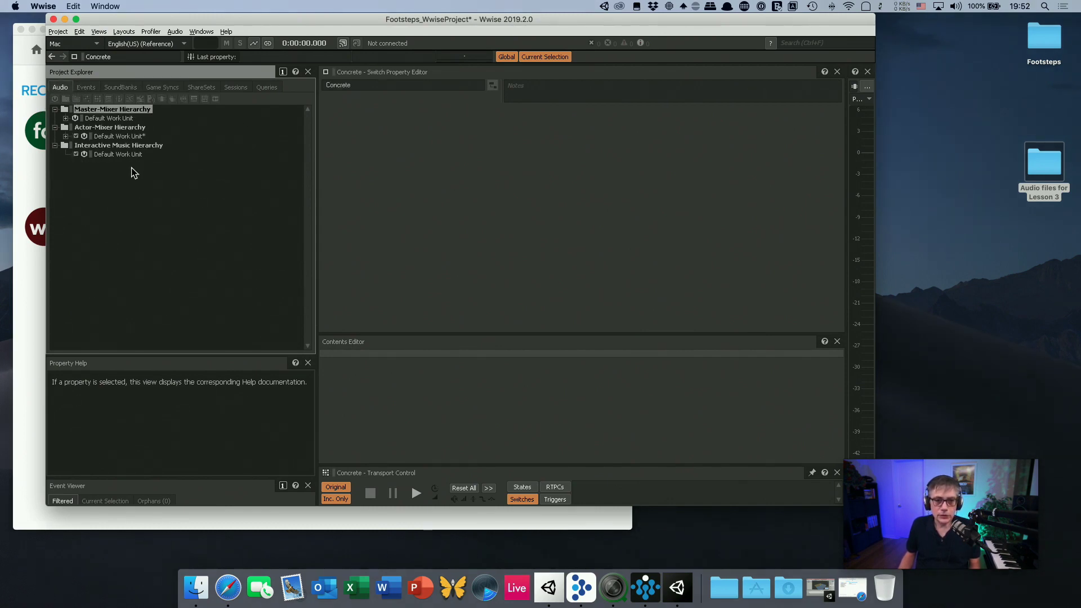
{"action": "left_click", "coordinate": [65, 136]}
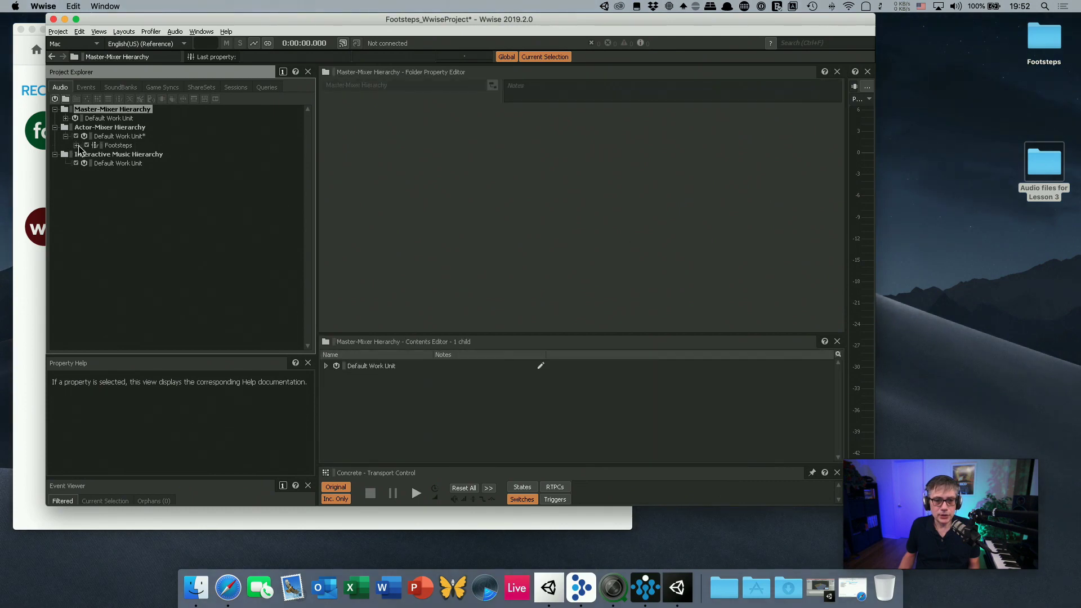
{"action": "left_click", "coordinate": [119, 145]}
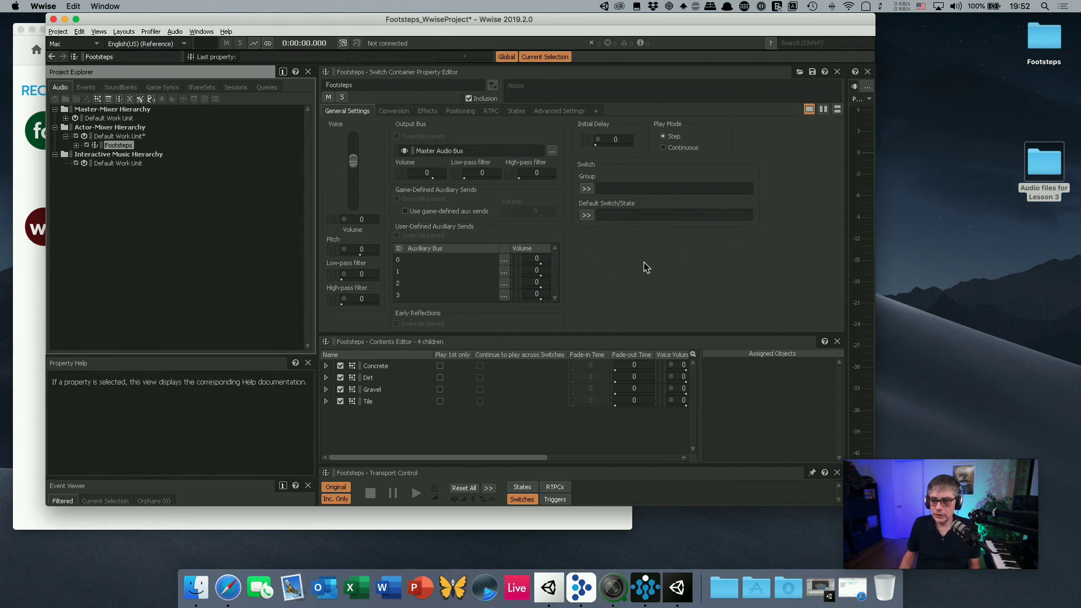
{"action": "left_click", "coordinate": [590, 192]}
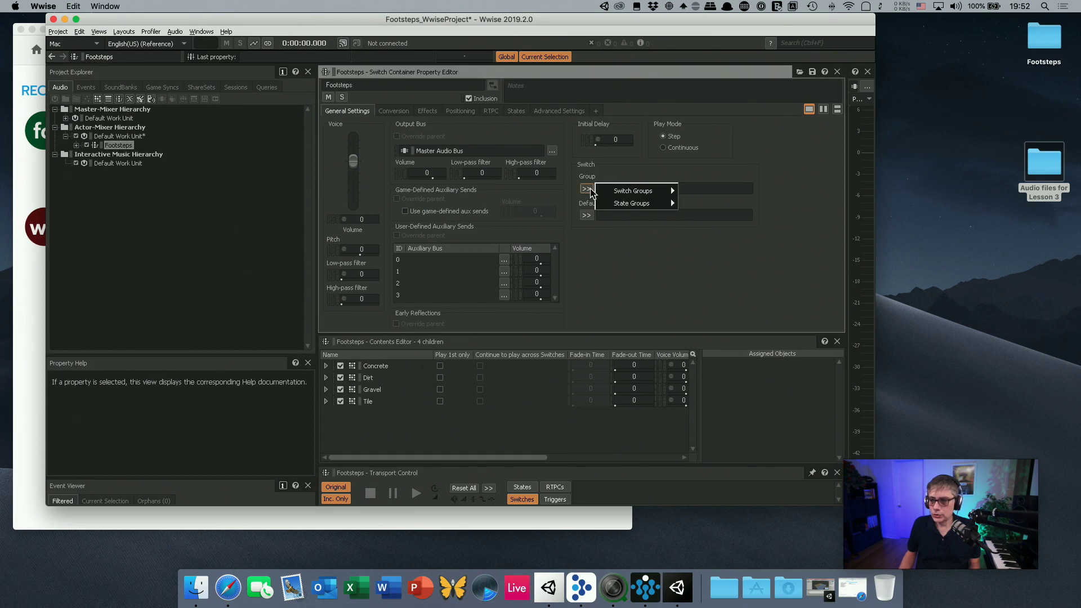
{"action": "mouse_move", "coordinate": [638, 194]}
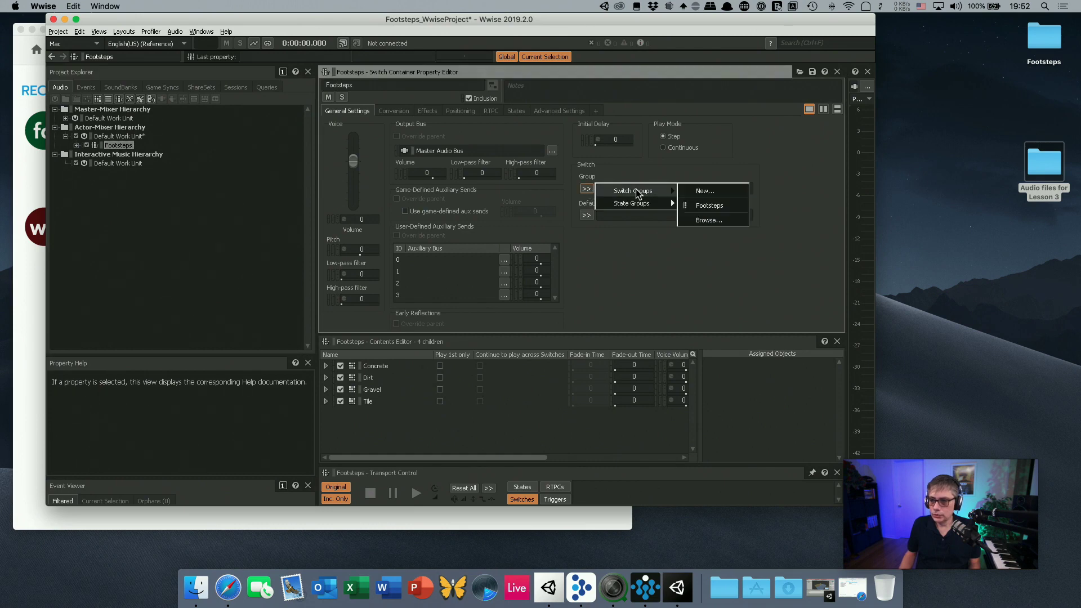
{"action": "left_click", "coordinate": [706, 206]}
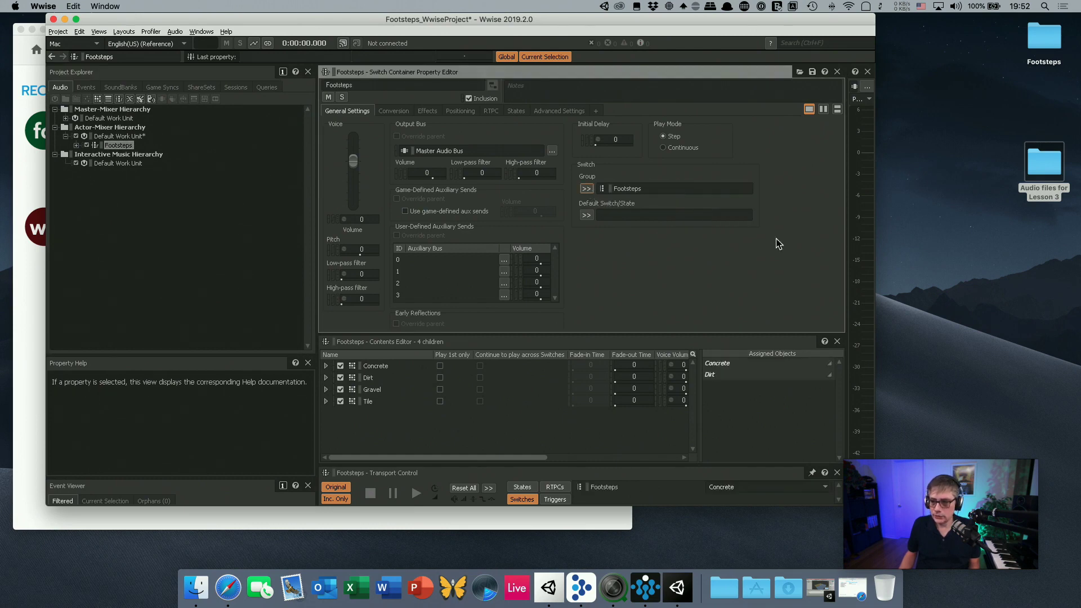
{"action": "left_click", "coordinate": [586, 215]}
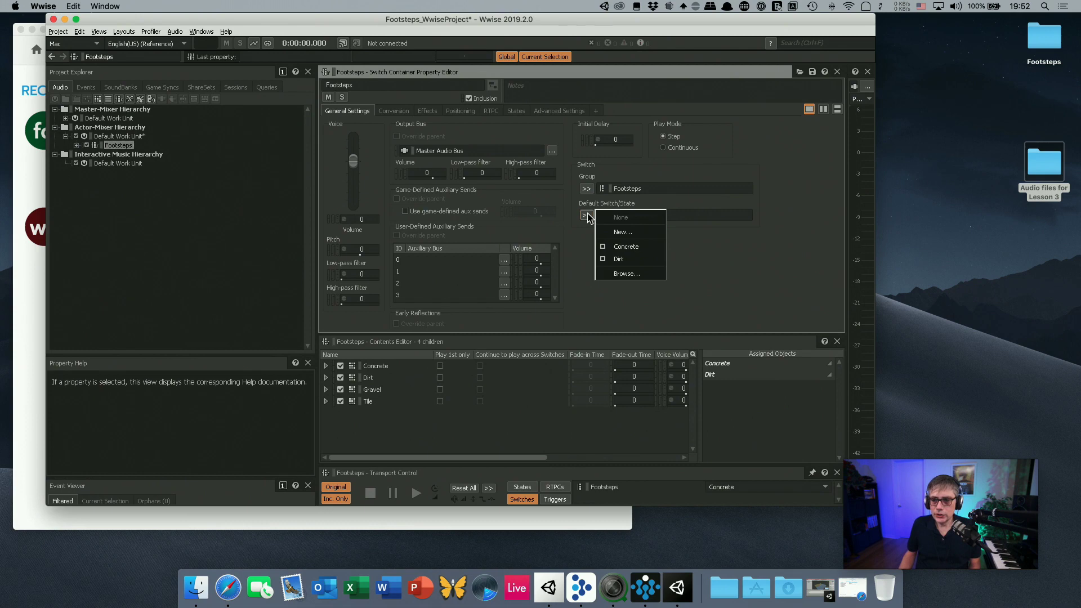
{"action": "left_click", "coordinate": [623, 248]}
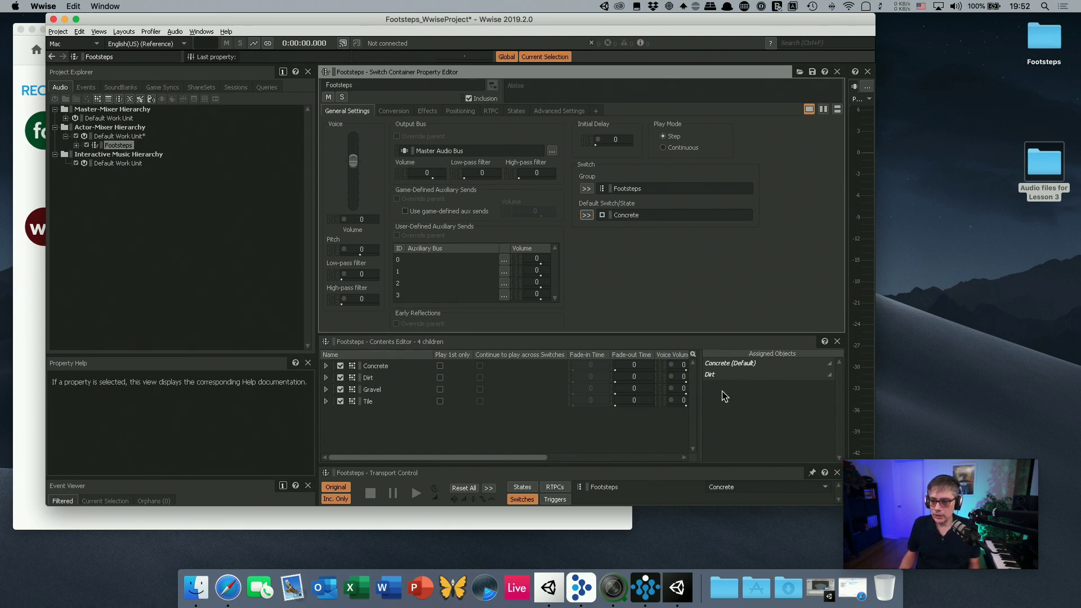
Step: Drag the Concrete and Dirt random containers onto their matching switch groups in Assigned Objects
{"action": "left_click", "coordinate": [378, 367]}
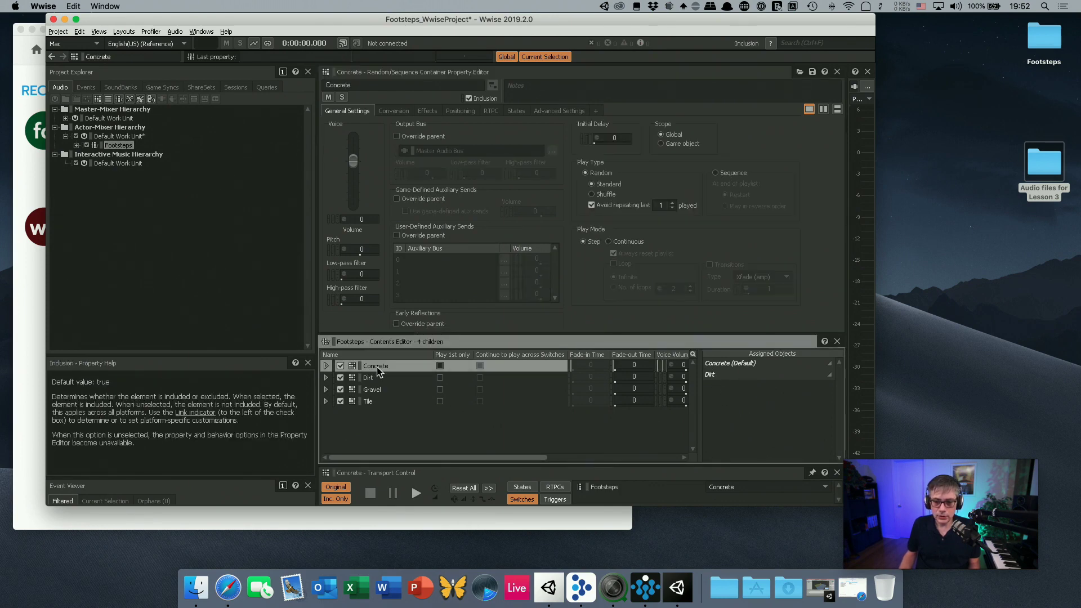
{"action": "left_click", "coordinate": [733, 366]}
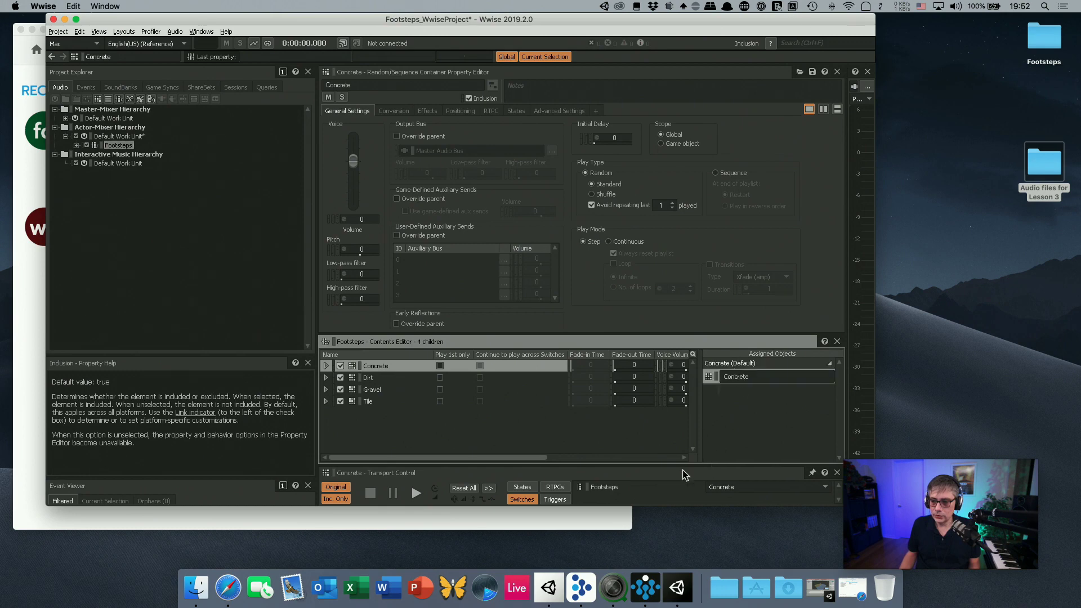
{"action": "left_click", "coordinate": [369, 380]}
{"action": "left_click_drag", "start_coordinate": [369, 382], "coordinate": [739, 393]}
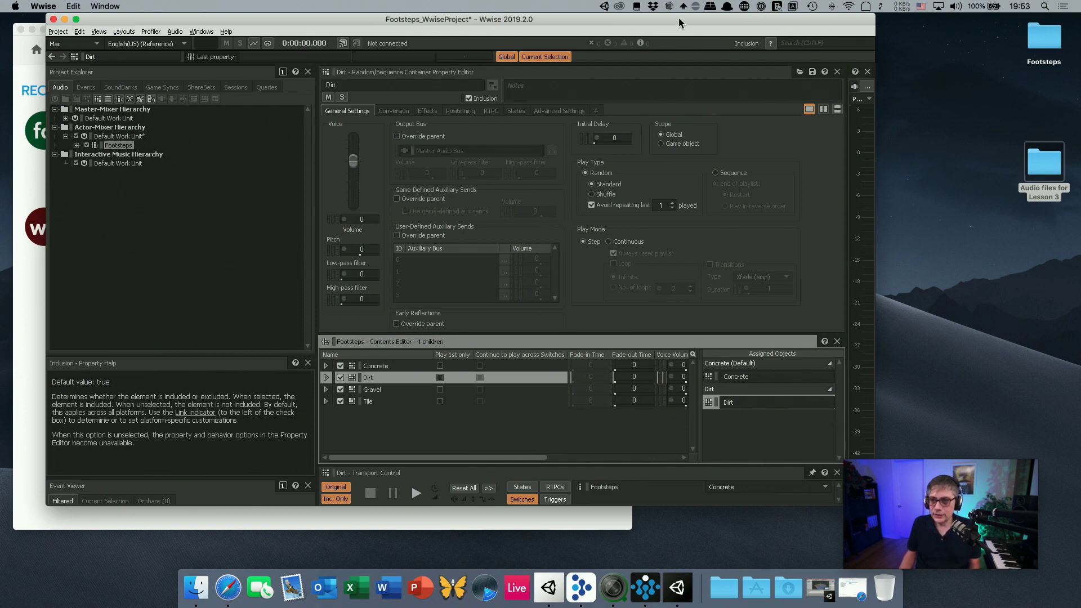
{"action": "left_click_drag", "start_coordinate": [677, 18], "coordinate": [655, 29]}
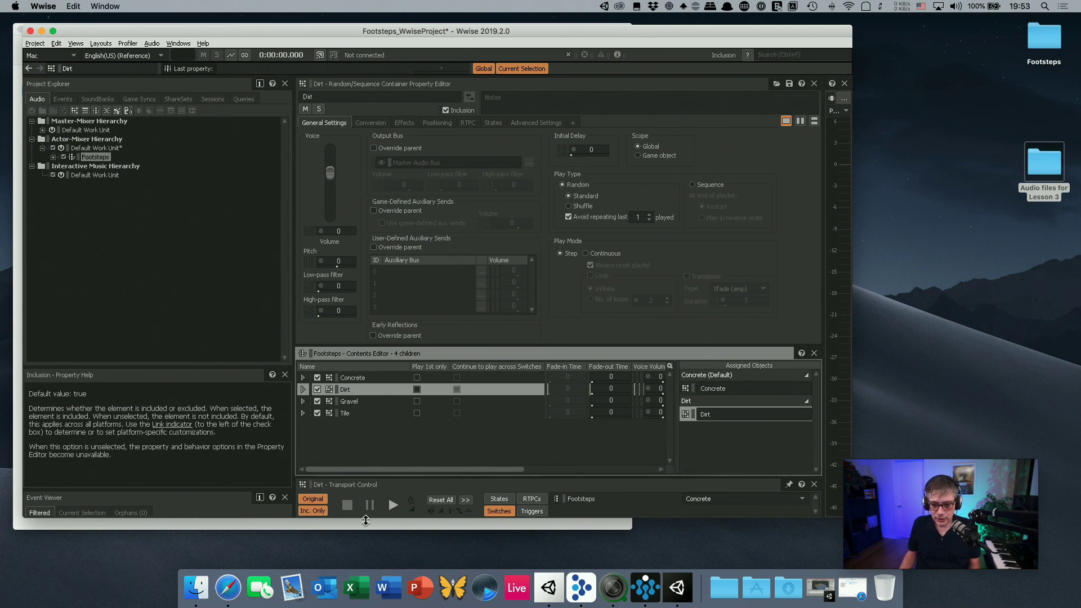
Step: Audition the Dirt and Concrete containers, then set the test switch to Dirt and play again
{"action": "left_click", "coordinate": [125, 218]}
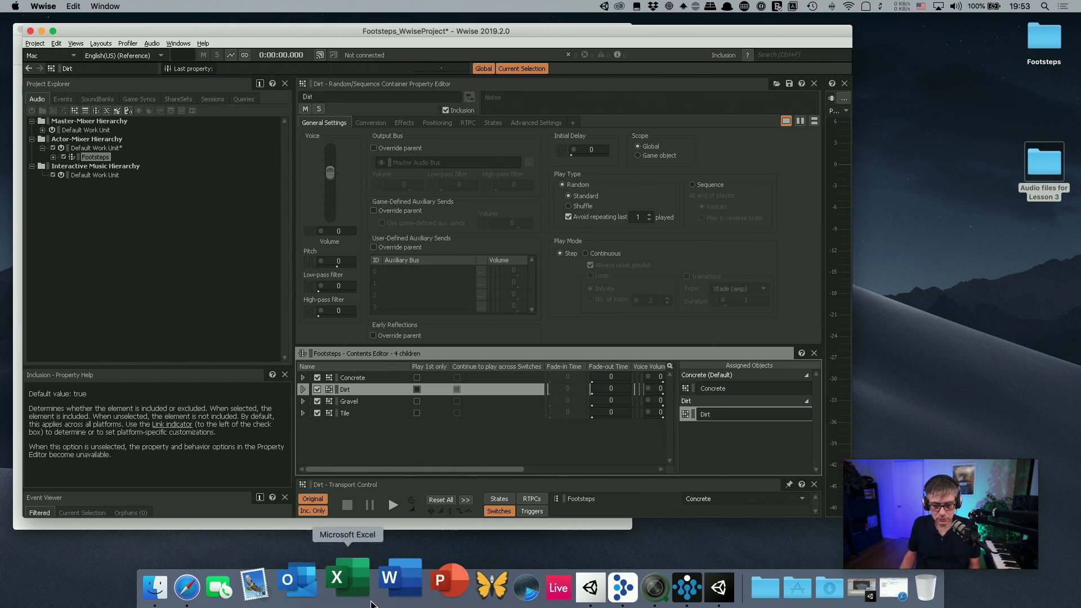
{"action": "left_click", "coordinate": [393, 505]}
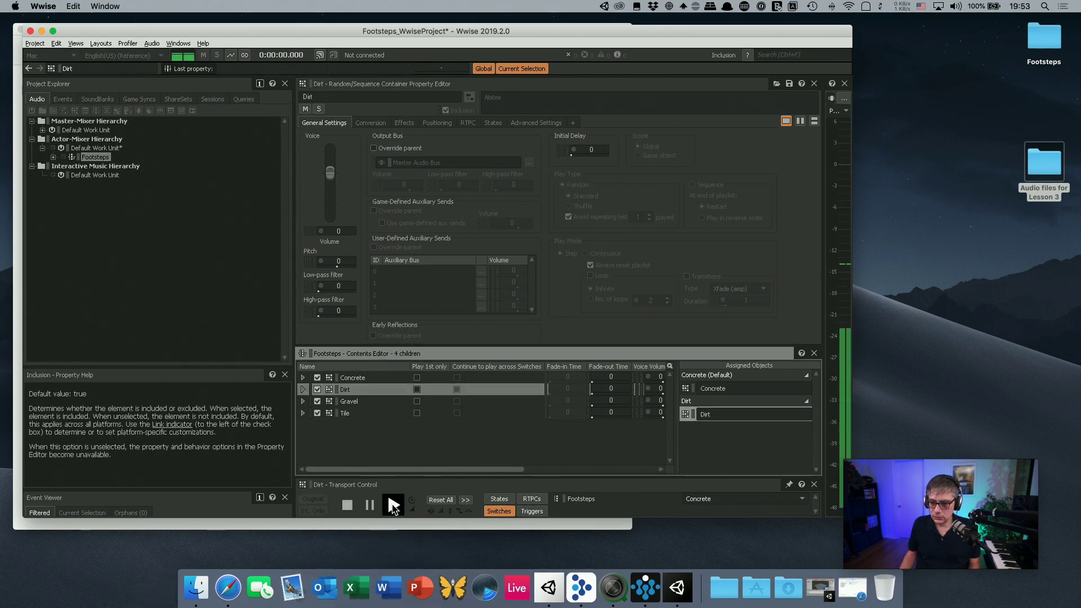
{"action": "left_click", "coordinate": [367, 378]}
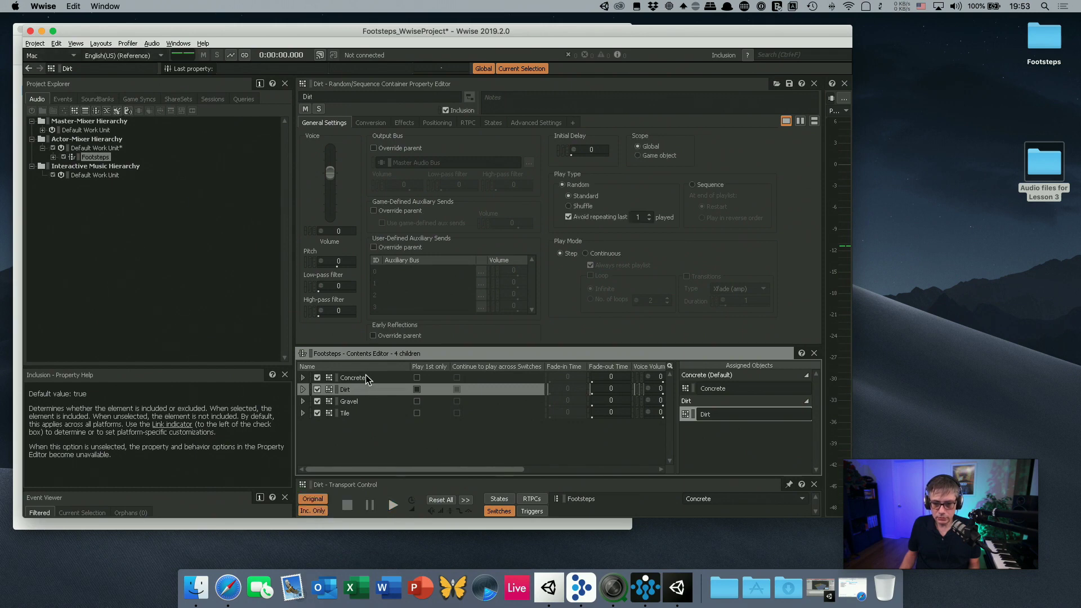
{"action": "left_click", "coordinate": [392, 505]}
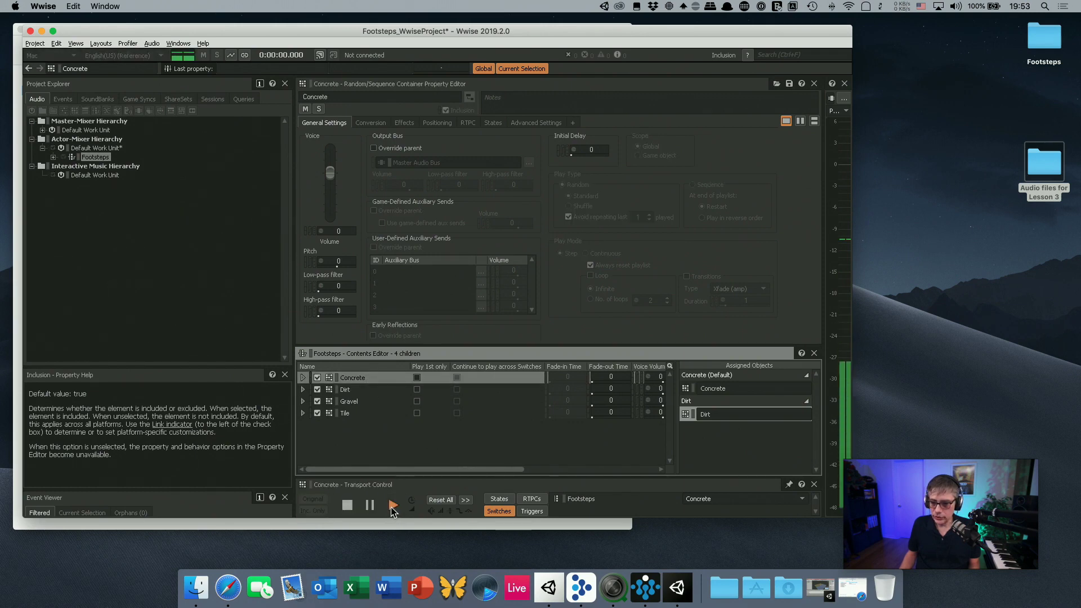
{"action": "left_click", "coordinate": [787, 499]}
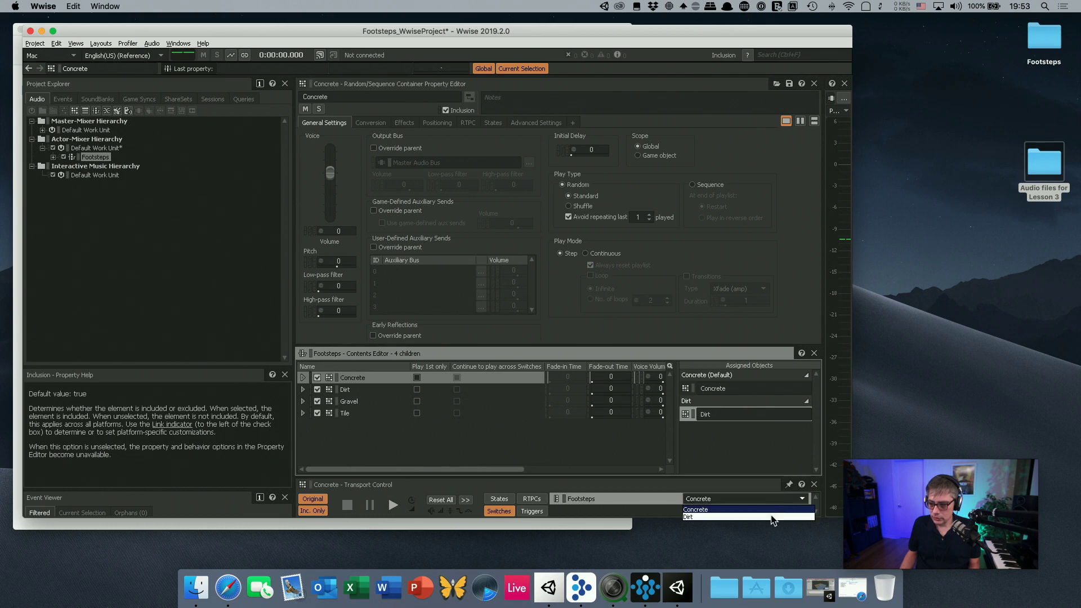
{"action": "left_click", "coordinate": [771, 517]}
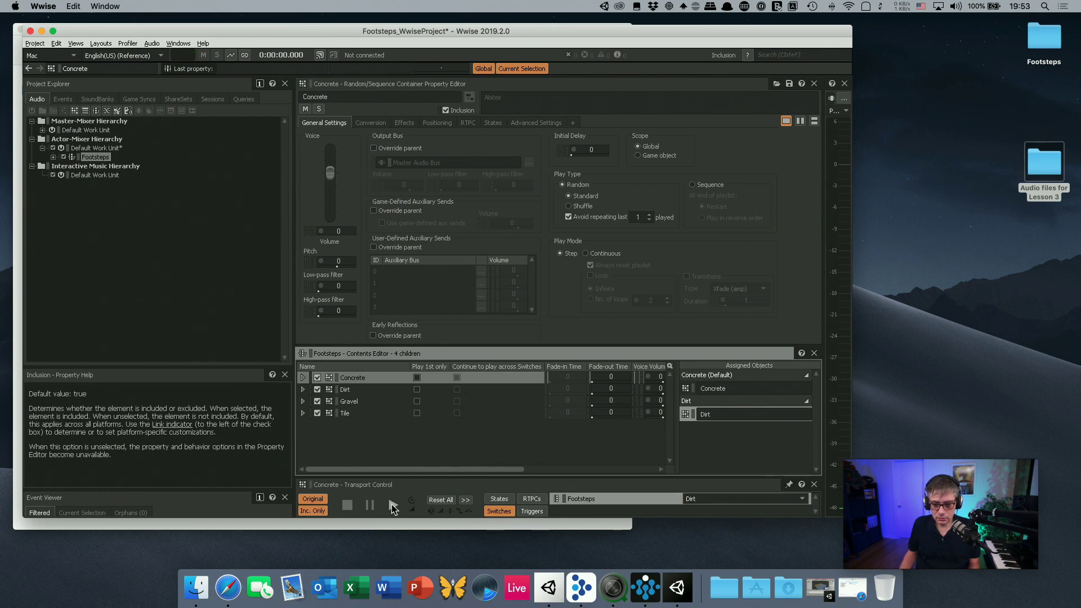
{"action": "left_click", "coordinate": [392, 505]}
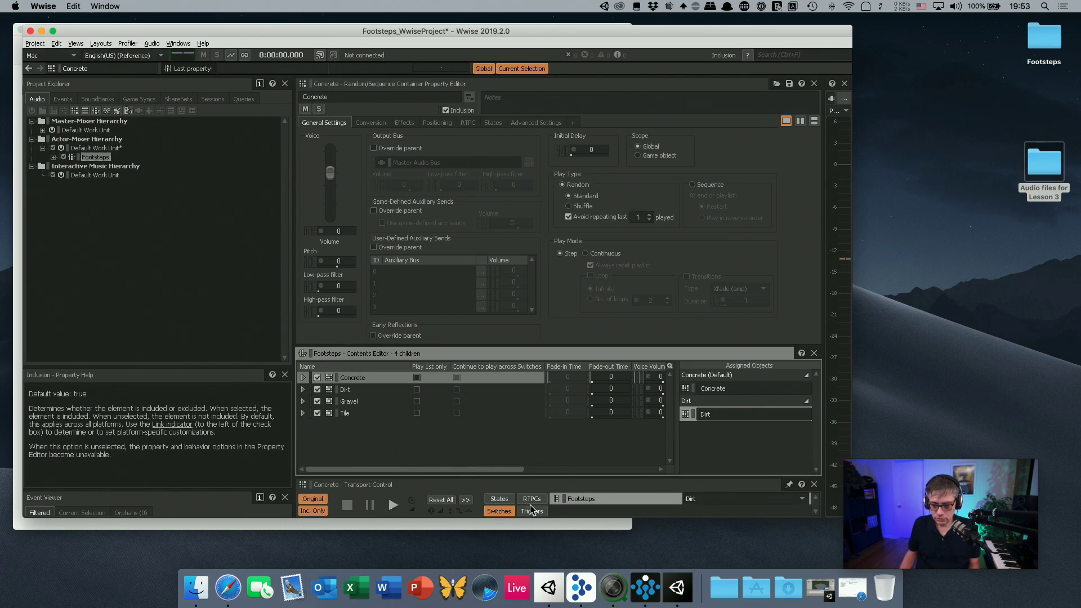
{"action": "left_click", "coordinate": [345, 389]}
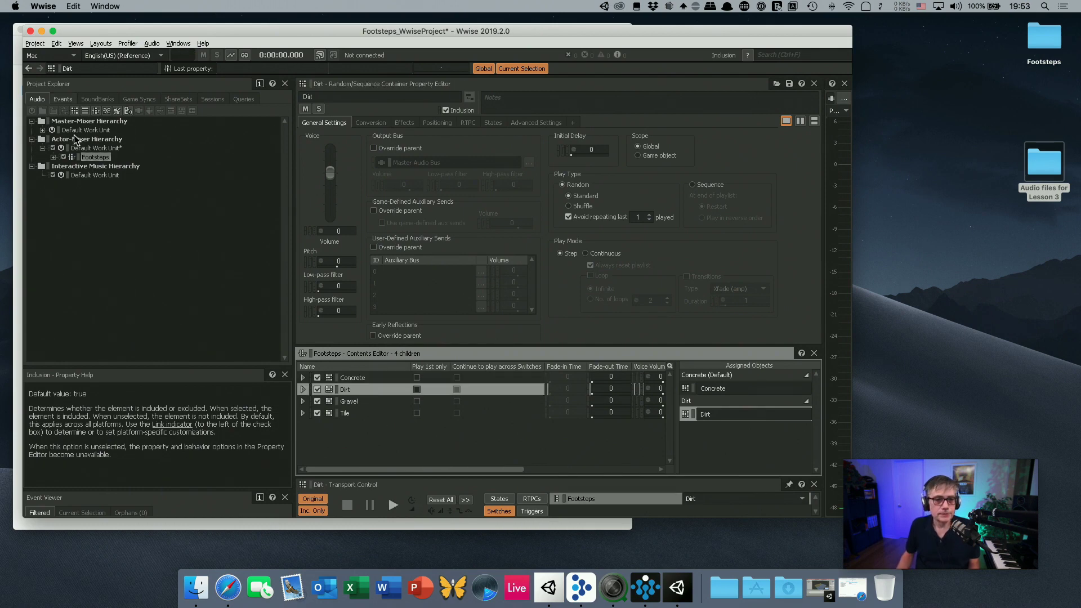
Step: Select the Footsteps switch container, then select the Events hierarchy's Default Work Unit
{"action": "left_click", "coordinate": [88, 158]}
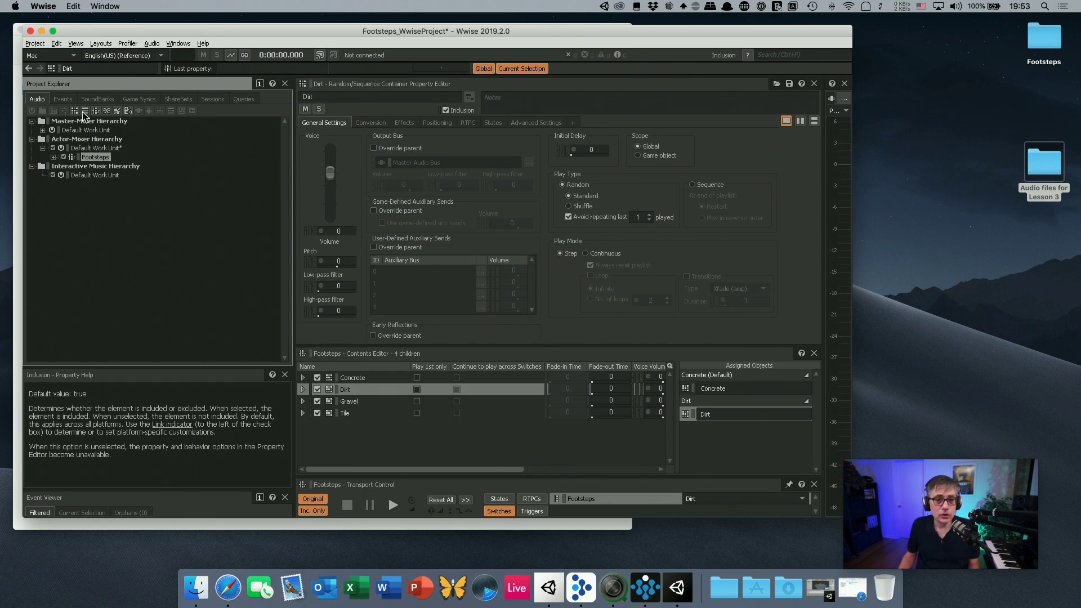
{"action": "left_click", "coordinate": [63, 100]}
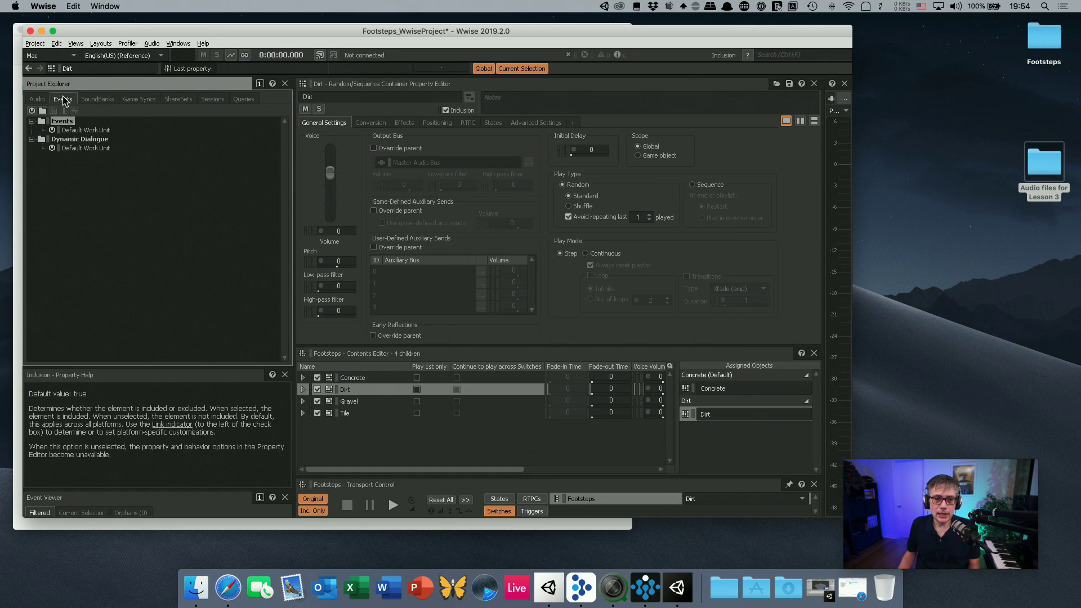
{"action": "left_click", "coordinate": [80, 130]}
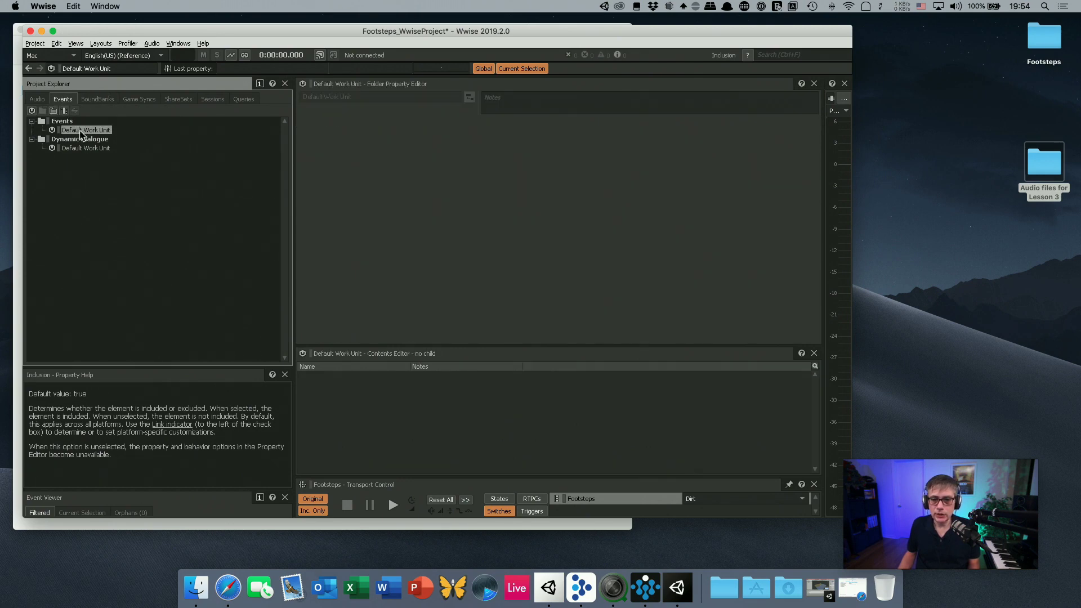
Step: Create a new event named 'Footsteps' in the Events Default Work Unit
{"action": "right_click", "coordinate": [81, 134]}
{"action": "mouse_move", "coordinate": [128, 139]}
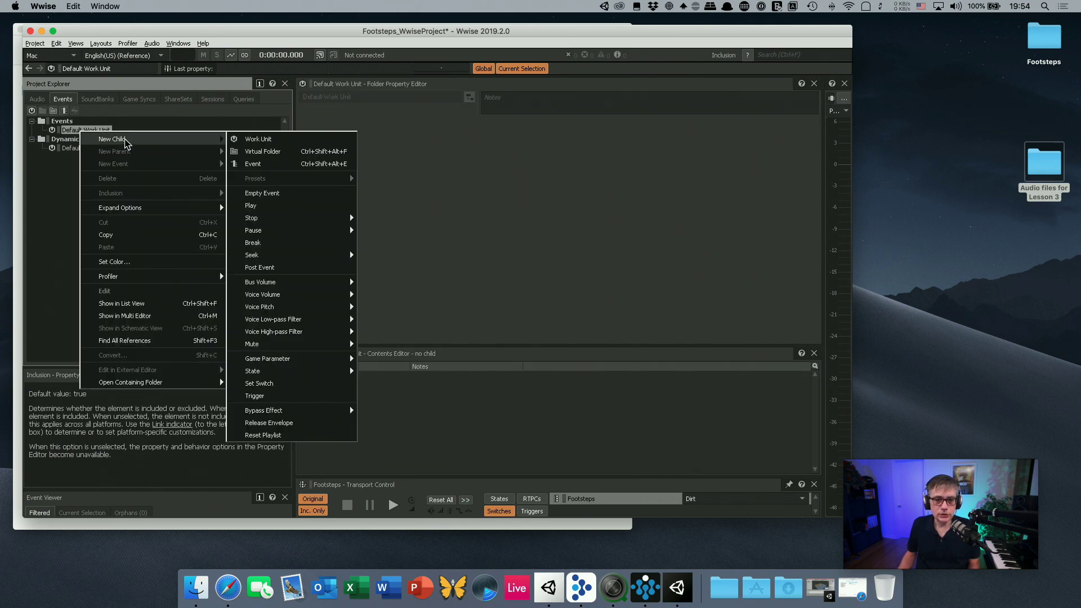
{"action": "left_click", "coordinate": [253, 162]}
{"action": "type", "text": "F"}
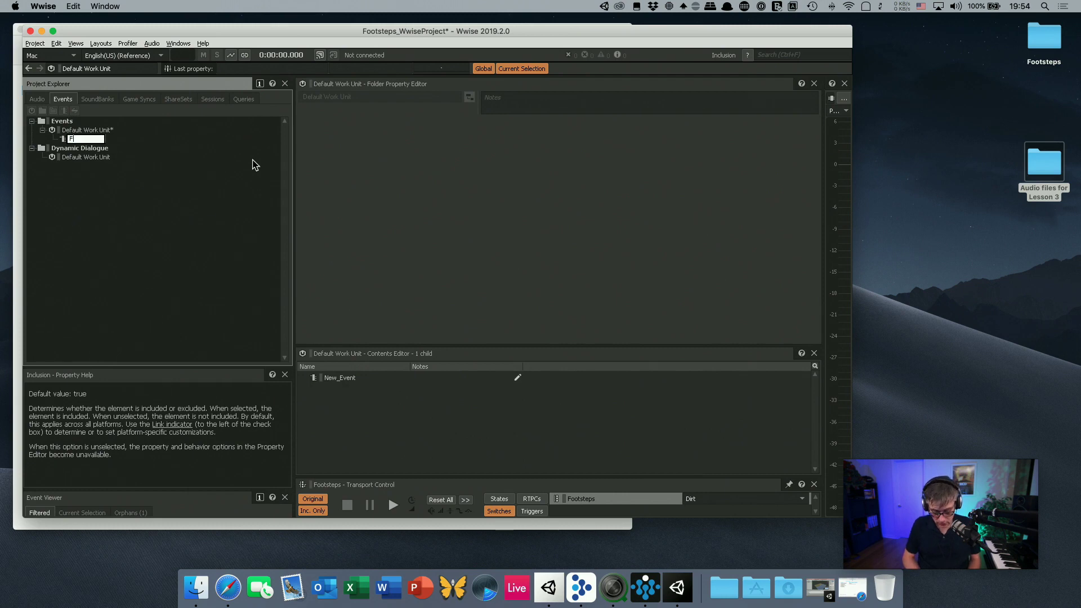
{"action": "type", "text": "ootsrte"}
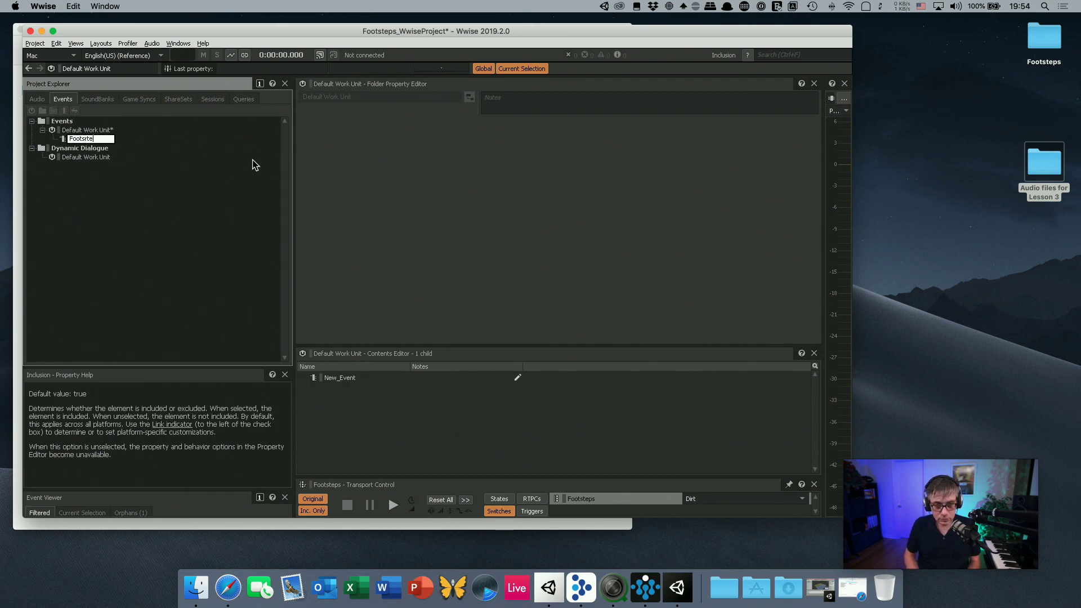
{"action": "key", "text": "BackSpace"}
{"action": "key", "text": "BackSpace"}
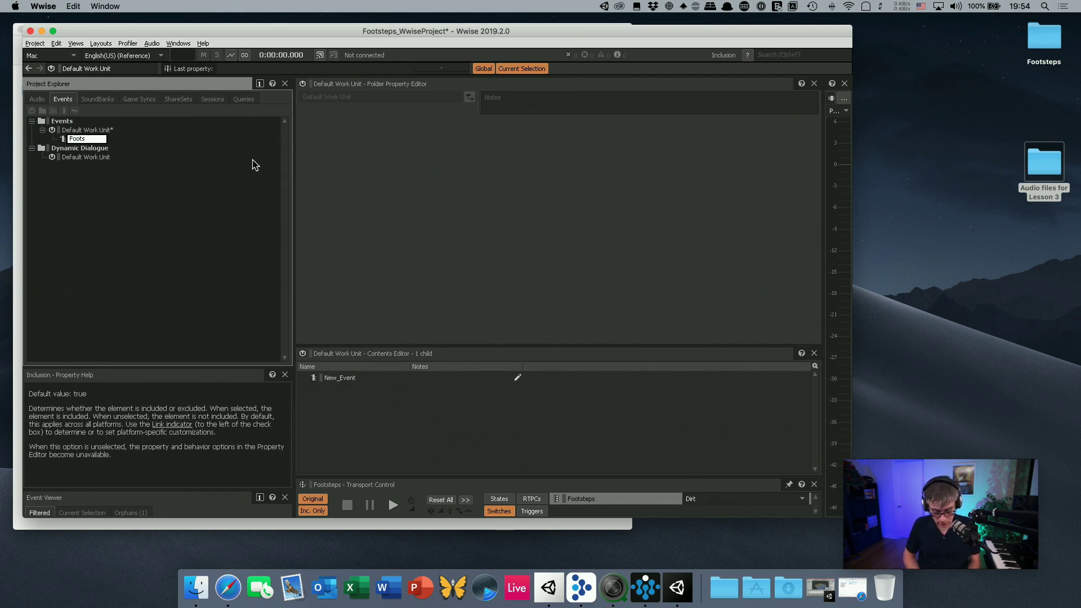
{"action": "type", "text": "teps"}
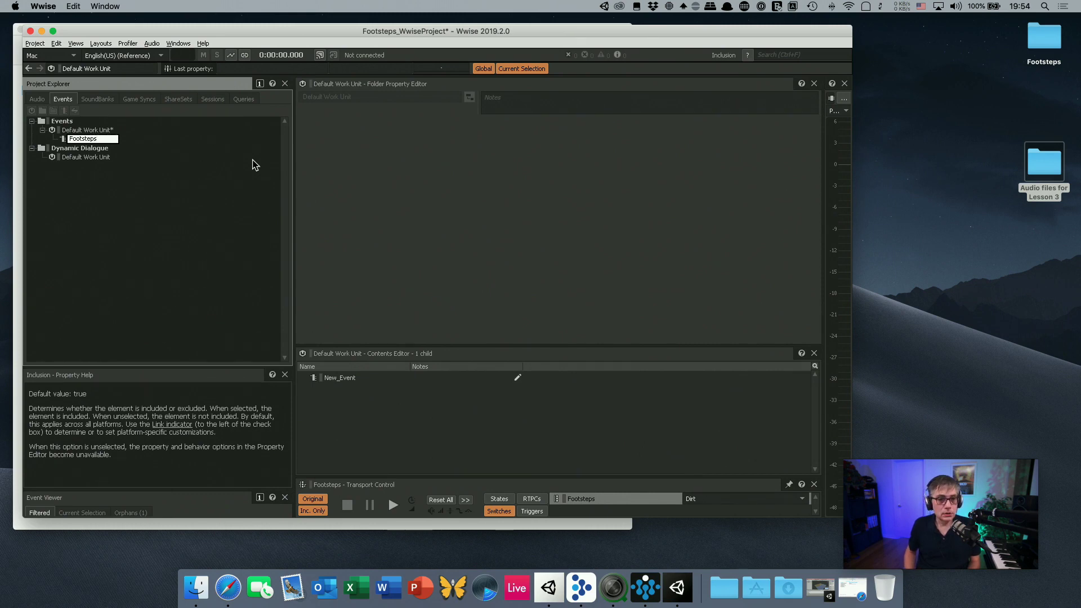
{"action": "key", "text": "Return"}
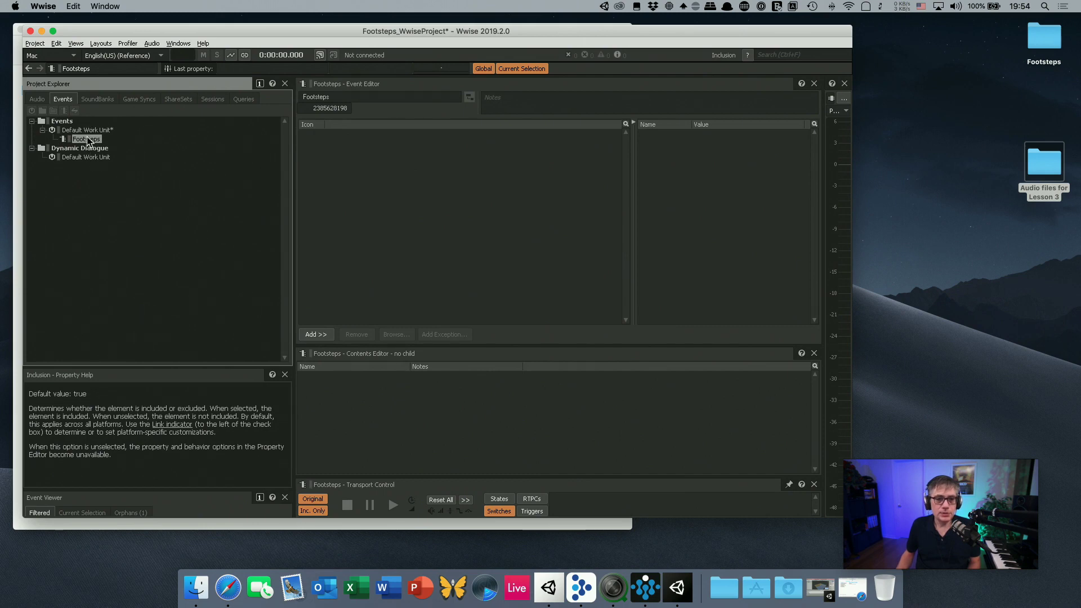
Step: Drag the Footsteps switch container into the event as its Play action, then reopen the event
{"action": "left_click", "coordinate": [36, 99]}
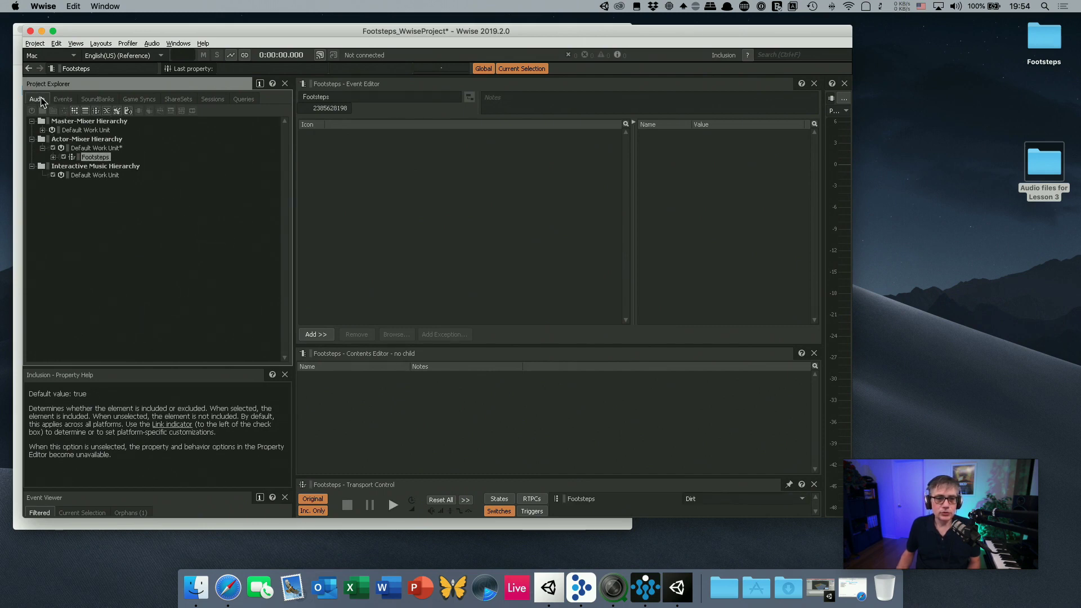
{"action": "left_click", "coordinate": [95, 157]}
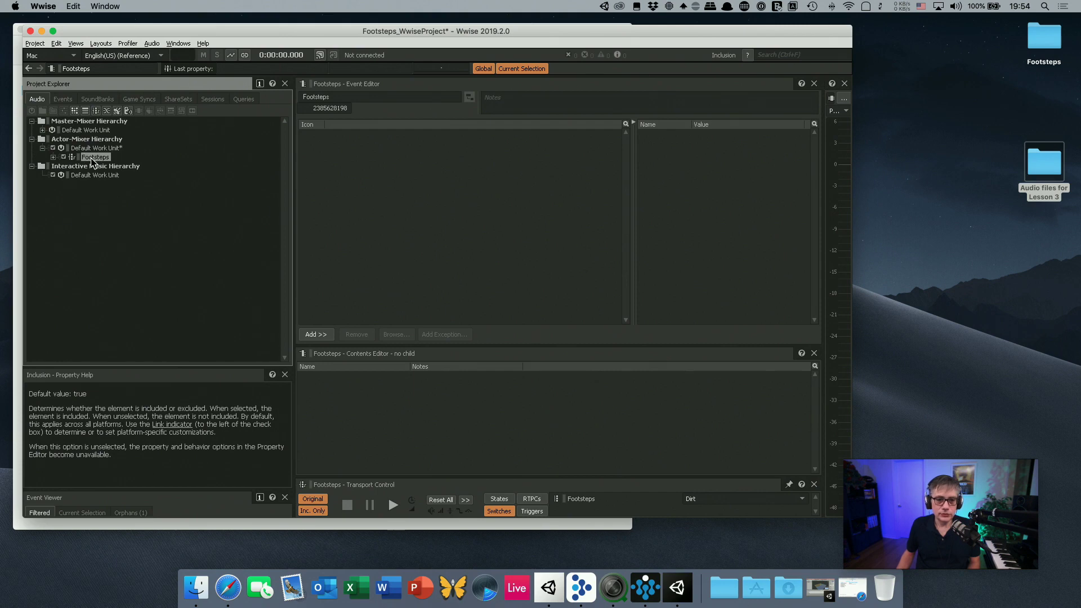
{"action": "left_click_drag", "start_coordinate": [92, 160], "coordinate": [318, 150]}
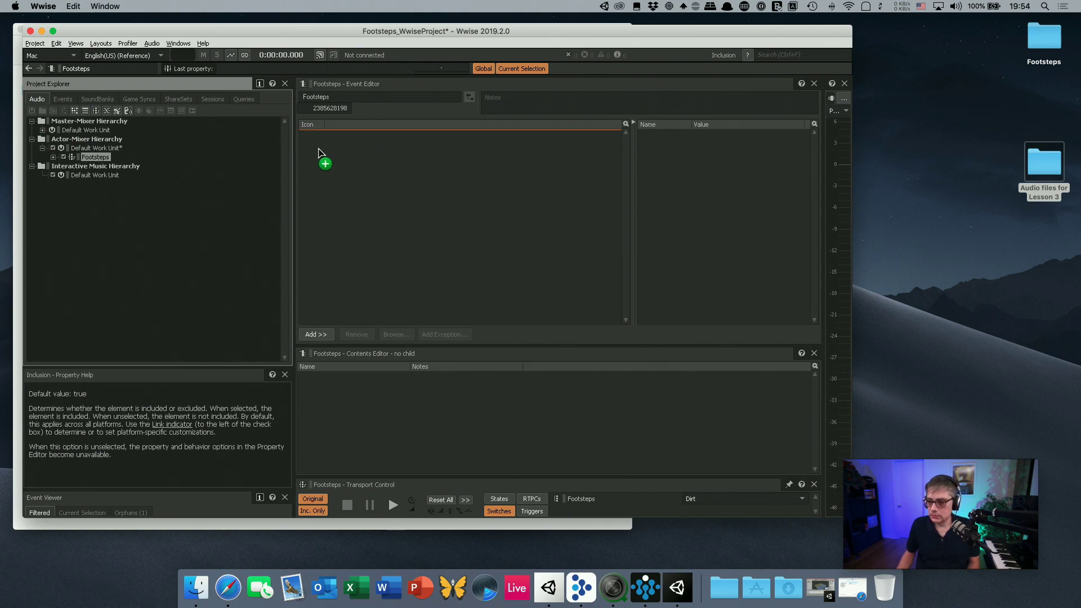
{"action": "left_click_drag", "start_coordinate": [318, 152], "coordinate": [320, 153]}
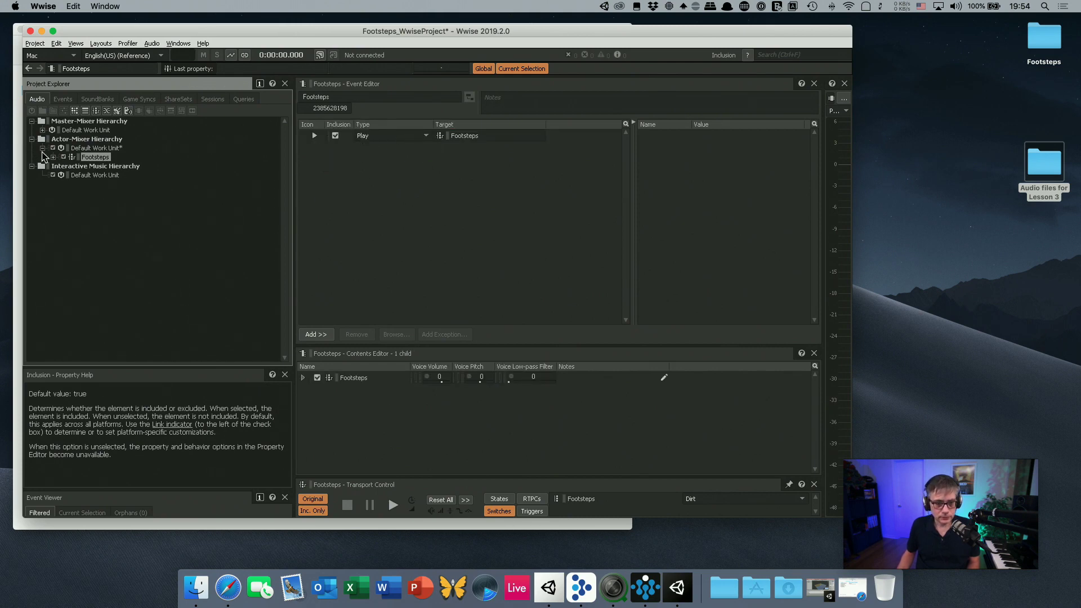
{"action": "left_click", "coordinate": [64, 99]}
{"action": "left_click", "coordinate": [87, 131]}
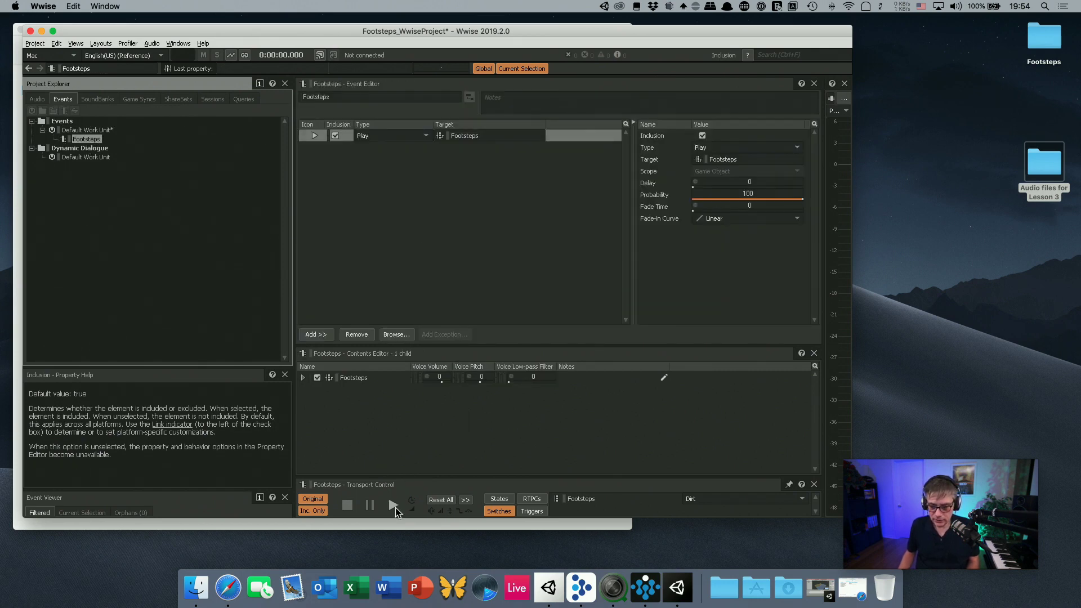
Step: Play the Footsteps event, change the switch from Dirt to Concrete, replay it, then show SoundBanks
{"action": "left_click", "coordinate": [393, 505]}
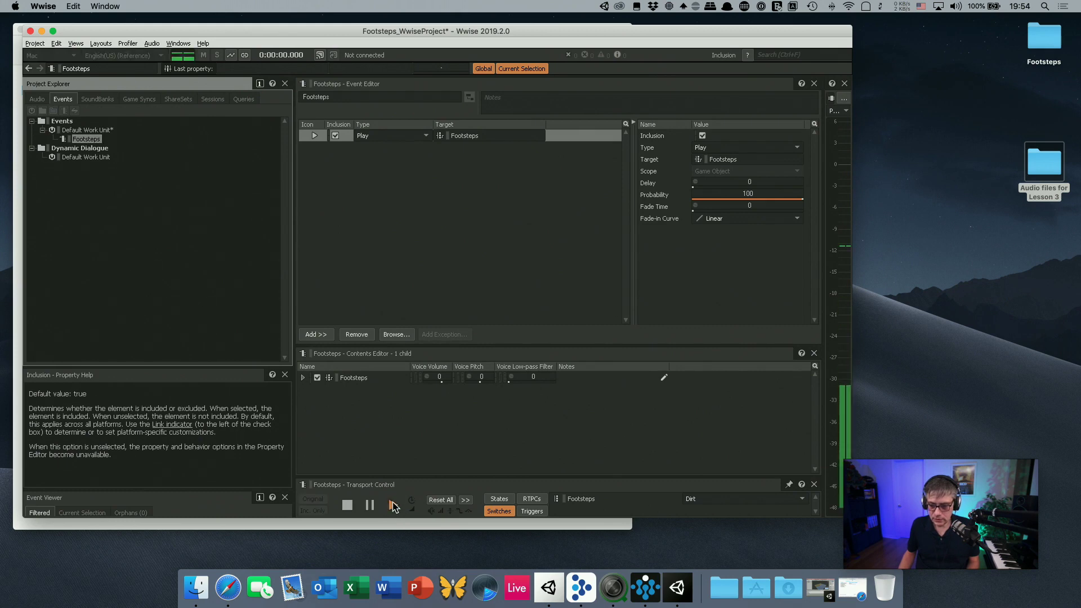
{"action": "left_click", "coordinate": [745, 505]}
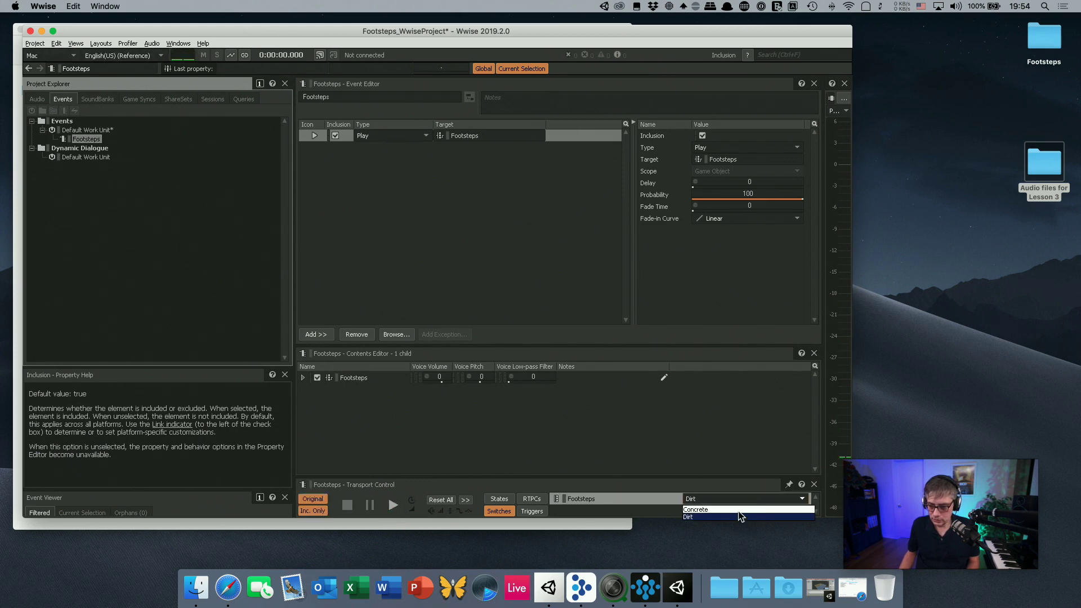
{"action": "left_click", "coordinate": [731, 513]}
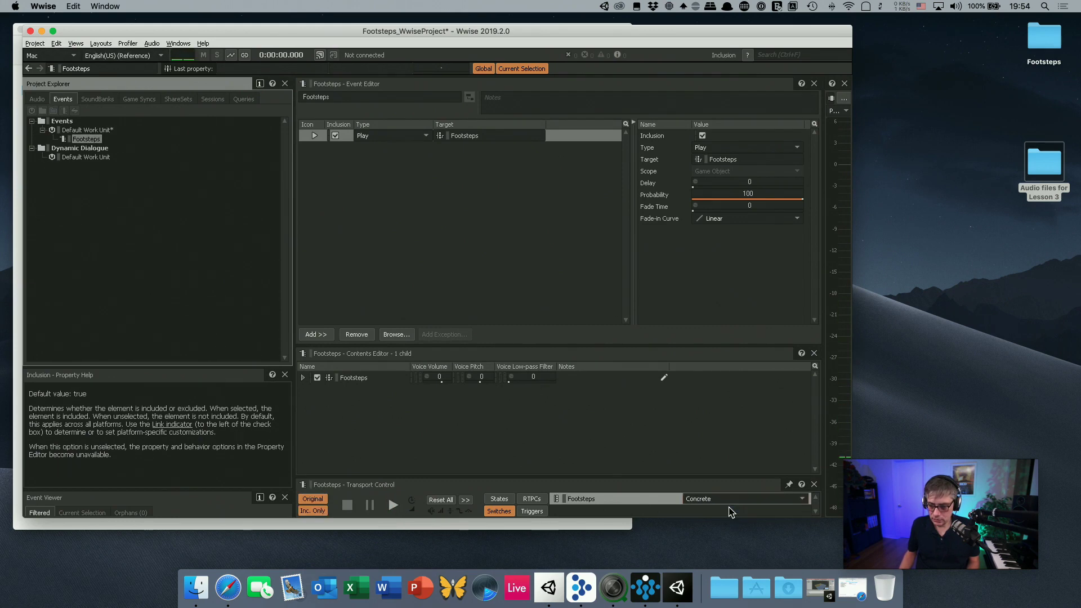
{"action": "left_click", "coordinate": [393, 505]}
{"action": "left_click", "coordinate": [393, 505]}
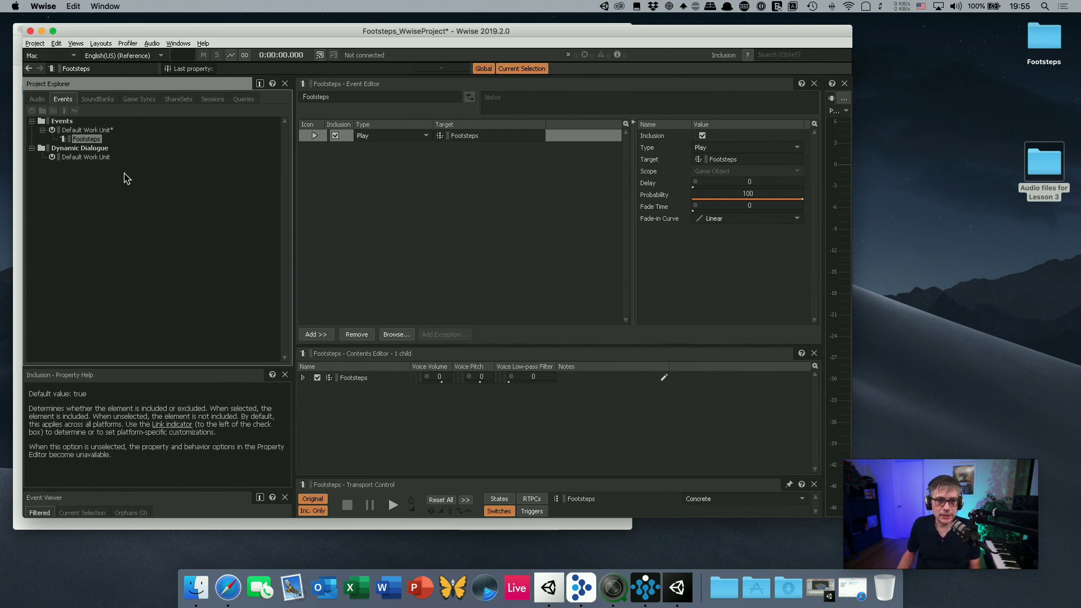
{"action": "left_click", "coordinate": [98, 100]}
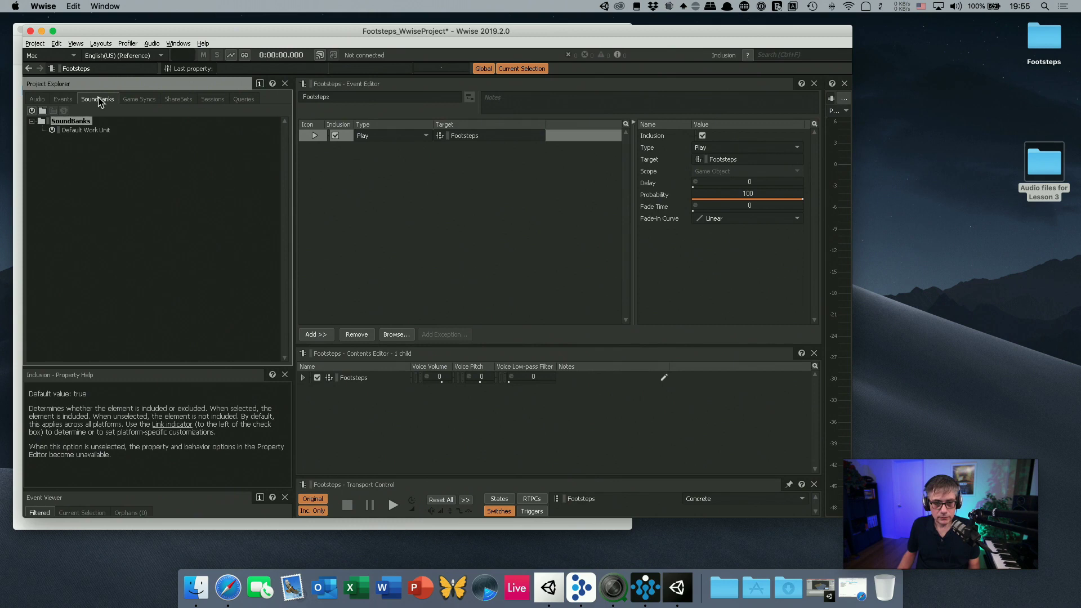
Step: Create a new SoundBank named 'Main' in the SoundBanks Default Work Unit
{"action": "left_click", "coordinate": [85, 132]}
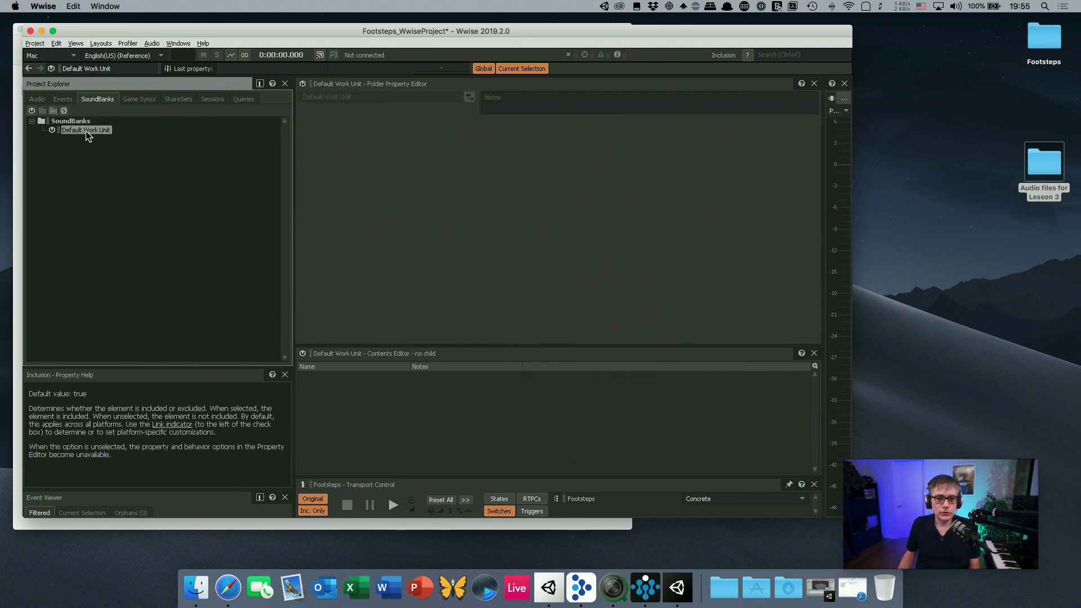
{"action": "right_click", "coordinate": [87, 135]}
{"action": "mouse_move", "coordinate": [149, 139]}
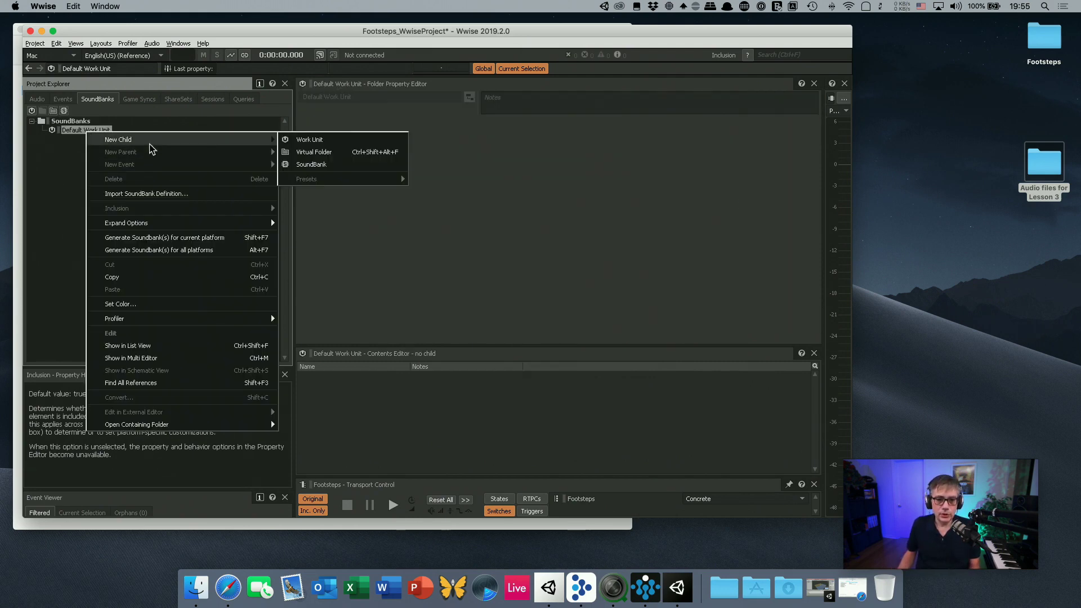
{"action": "left_click", "coordinate": [355, 169]}
{"action": "type", "text": "M"}
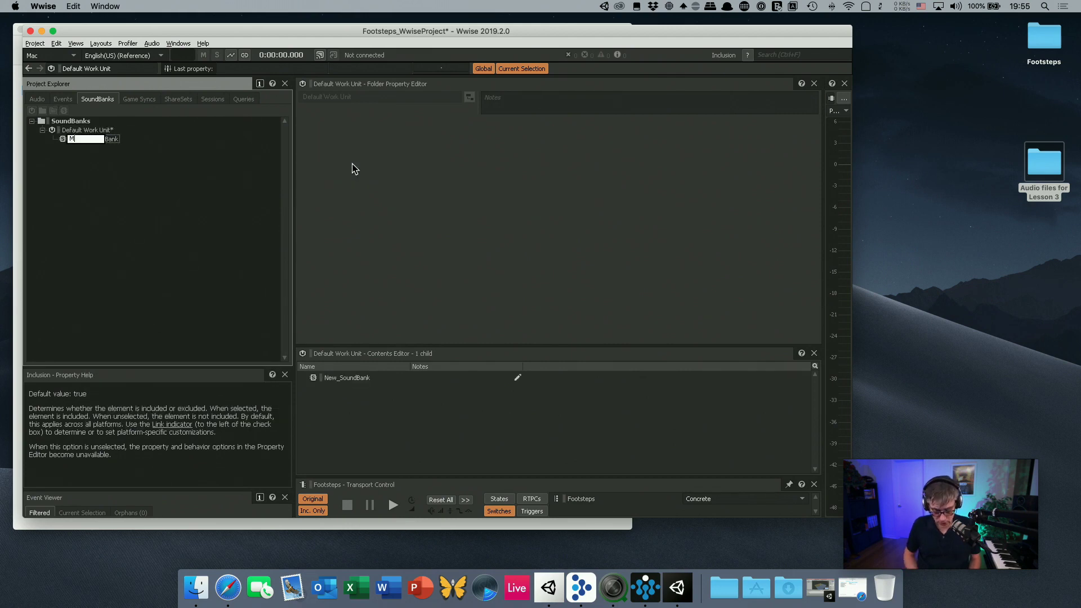
{"action": "type", "text": "ain"}
{"action": "key", "text": "Return"}
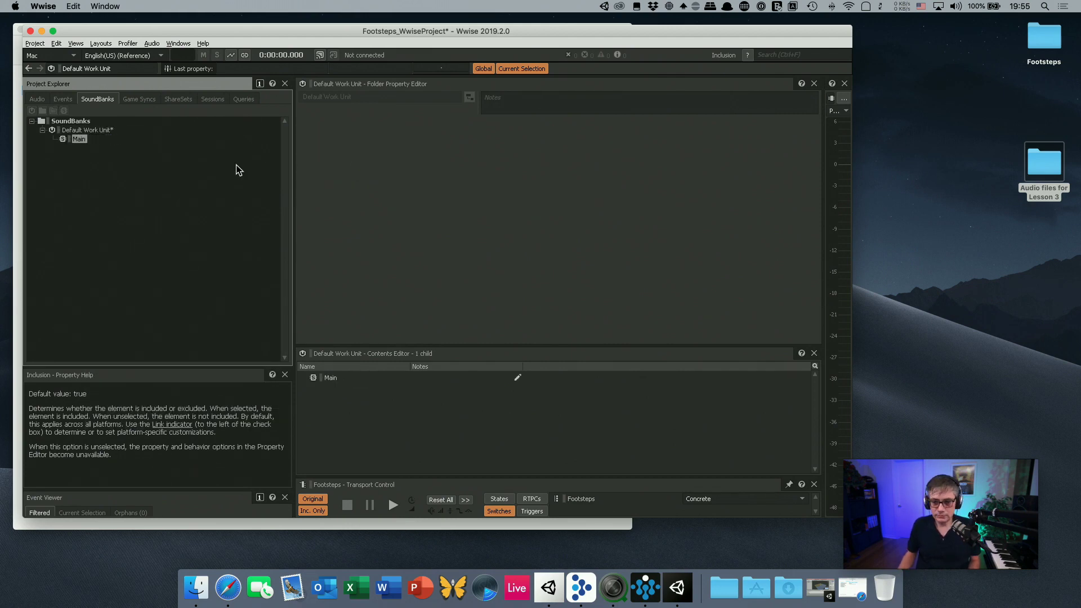
Step: Switch to the SoundBank layout and drag the Footsteps event into the Main SoundBank
{"action": "left_click", "coordinate": [63, 100]}
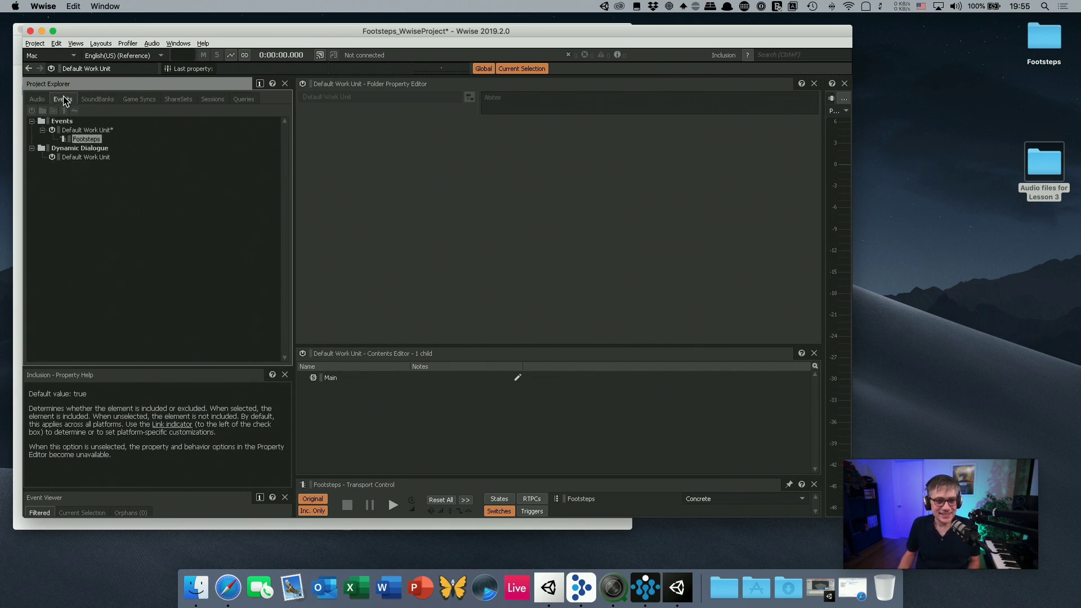
{"action": "left_click", "coordinate": [97, 99]}
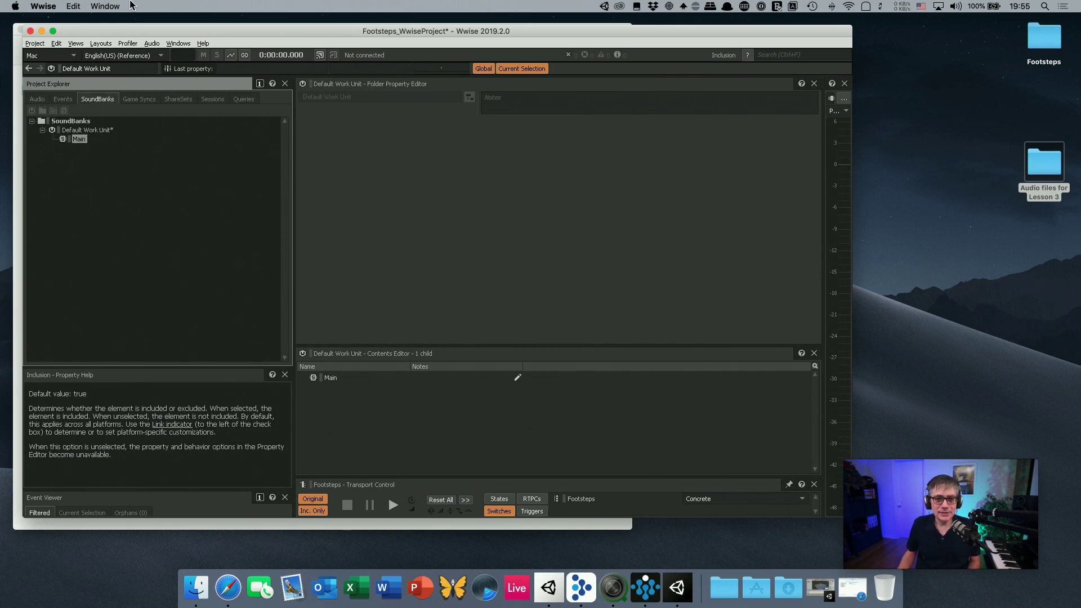
{"action": "left_click", "coordinate": [101, 44]}
{"action": "left_click", "coordinate": [108, 80]}
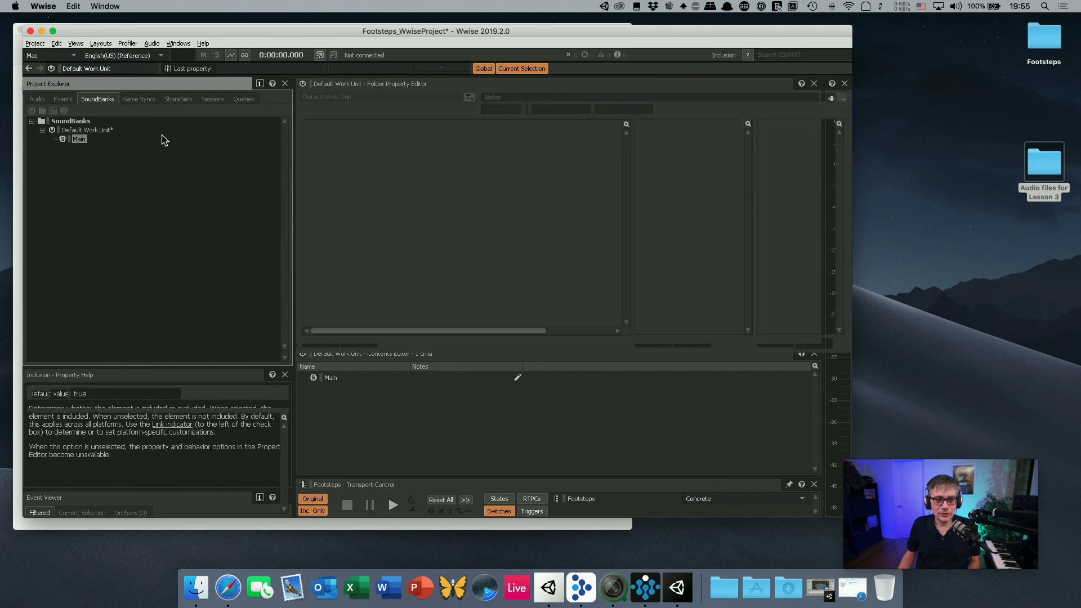
{"action": "left_click", "coordinate": [308, 136]}
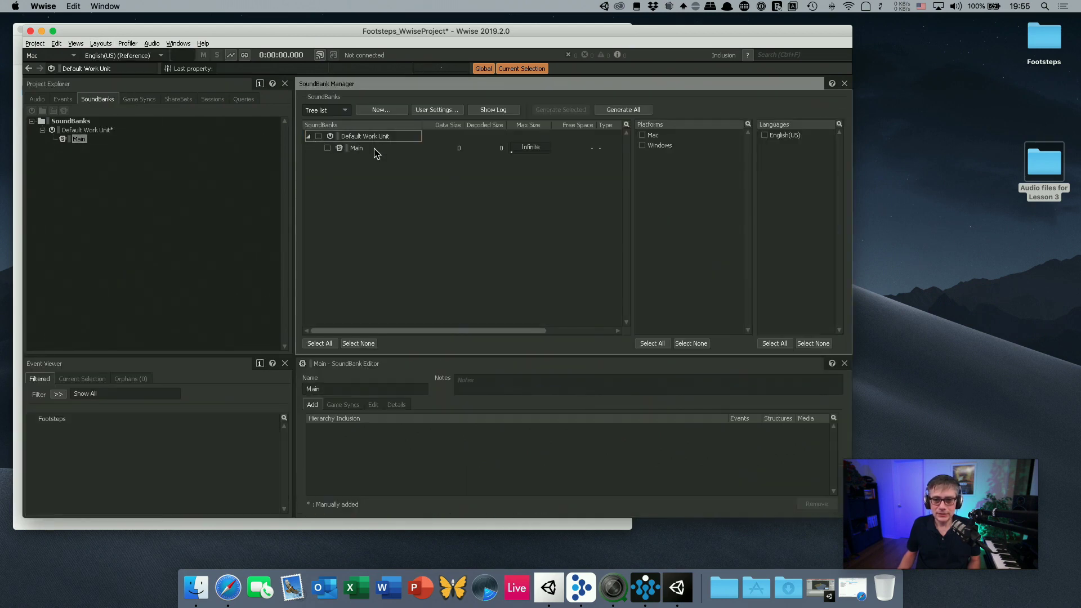
{"action": "left_click", "coordinate": [63, 99]}
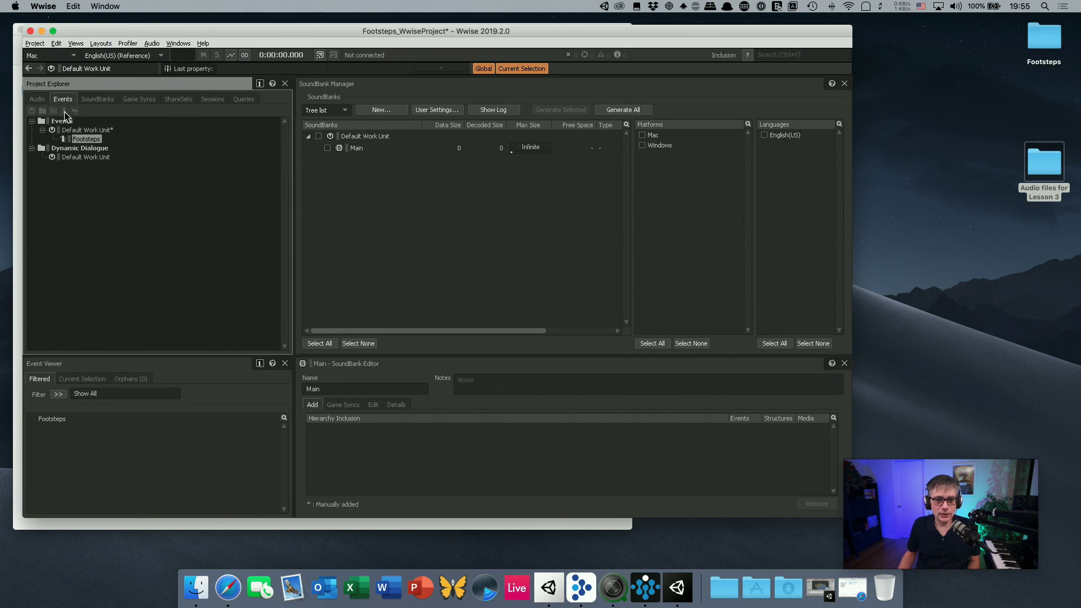
{"action": "left_click_drag", "start_coordinate": [86, 139], "coordinate": [353, 152]}
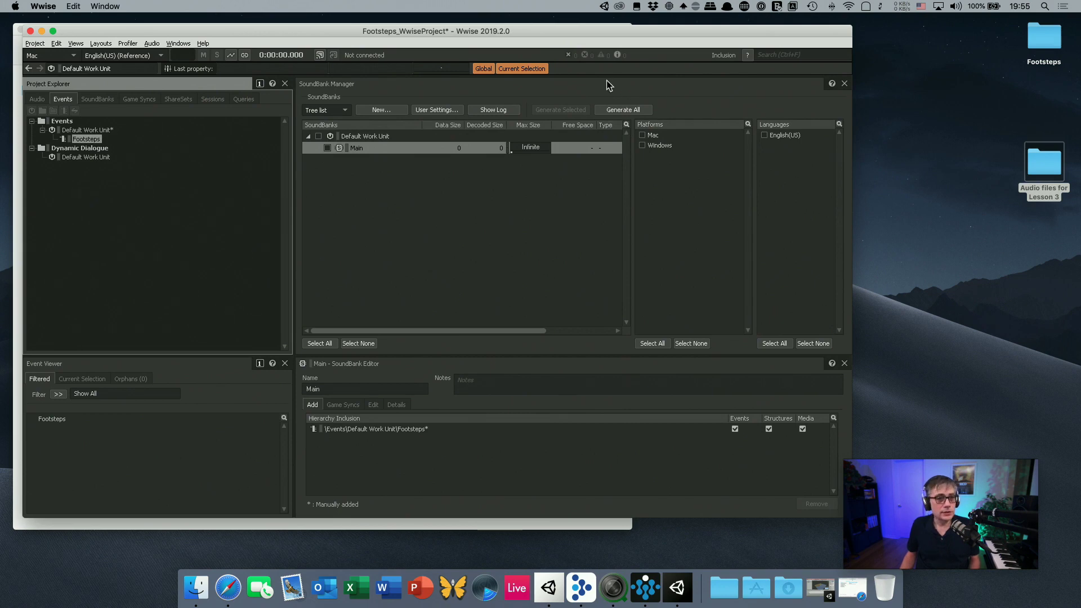
Step: Save the project, Generate All SoundBanks for Mac and Windows, and close the results dialog
{"action": "left_click", "coordinate": [35, 43]}
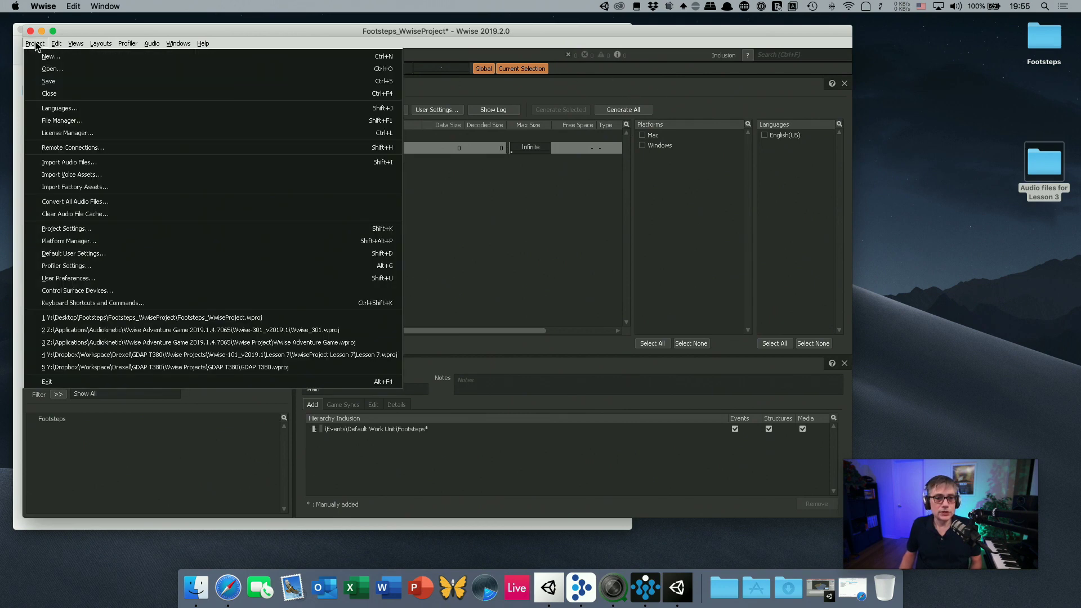
{"action": "left_click", "coordinate": [51, 93]}
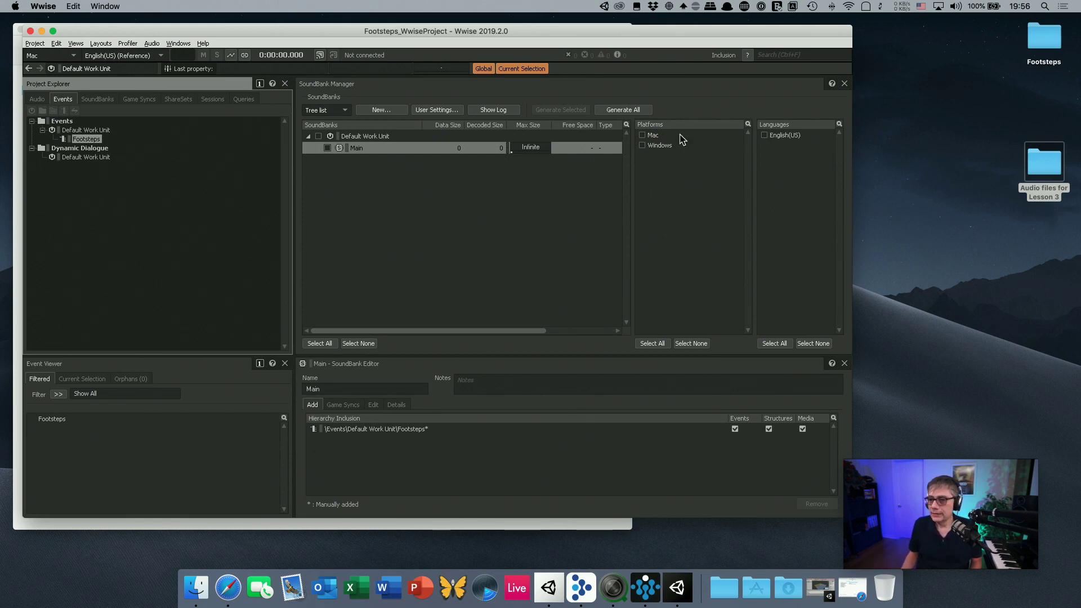
{"action": "left_click", "coordinate": [632, 110]}
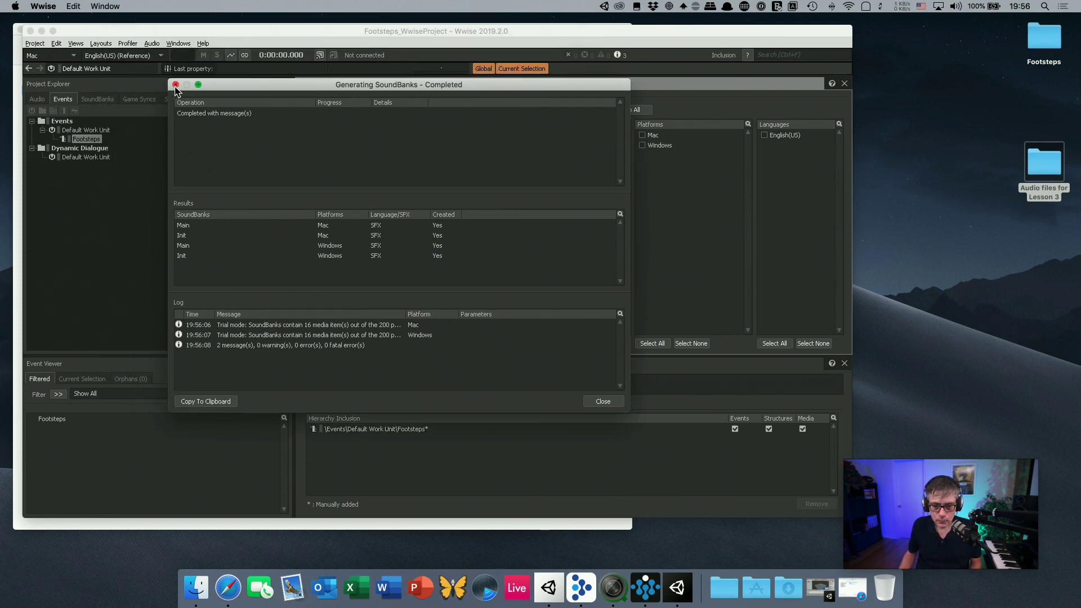
{"action": "left_click", "coordinate": [175, 85]}
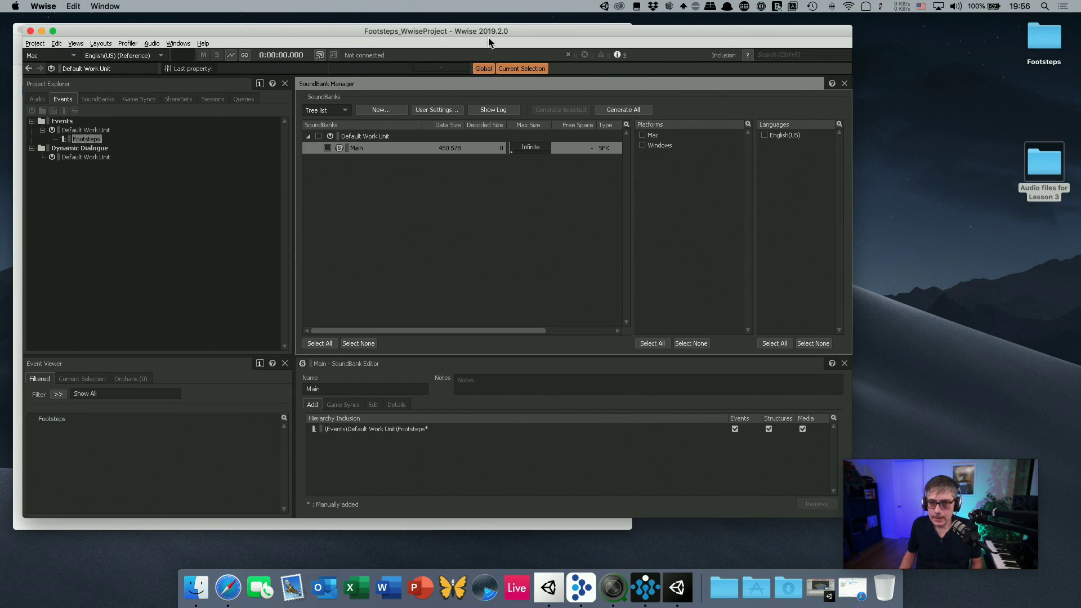
Step: Minimize Wwise, bring Unity forward, and expand the Wwise Picker's Events folder to show Footsteps
{"action": "left_click", "coordinate": [41, 31]}
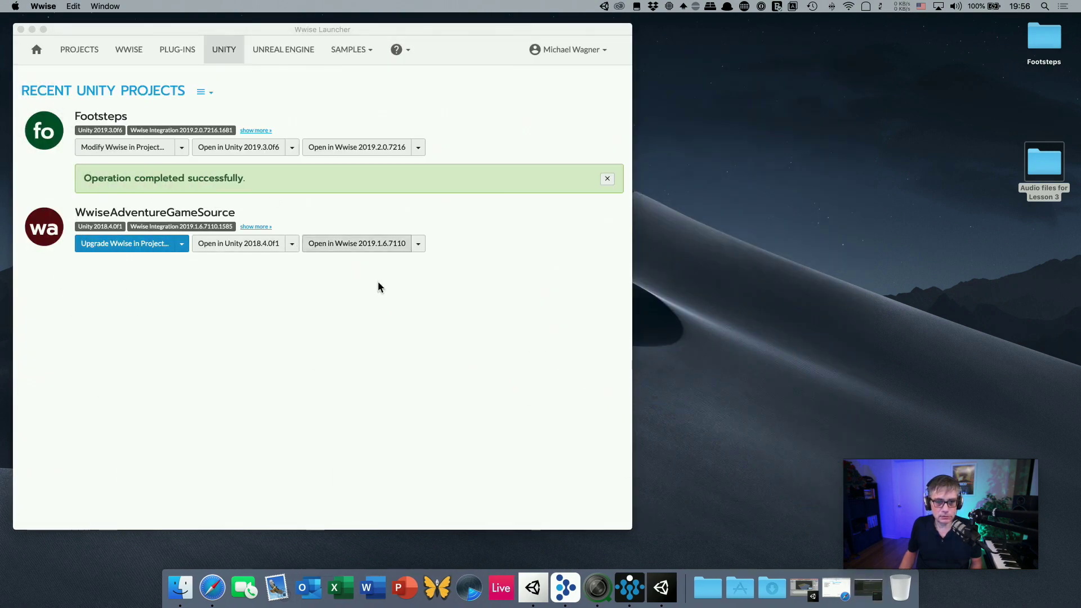
{"action": "left_click", "coordinate": [668, 589]}
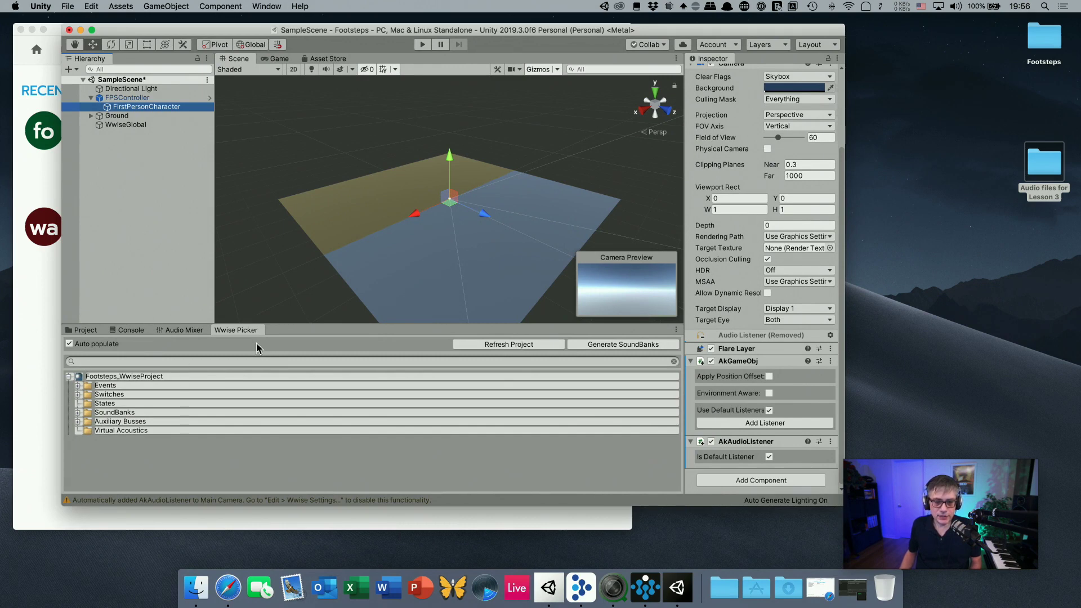
{"action": "left_click", "coordinate": [78, 385]}
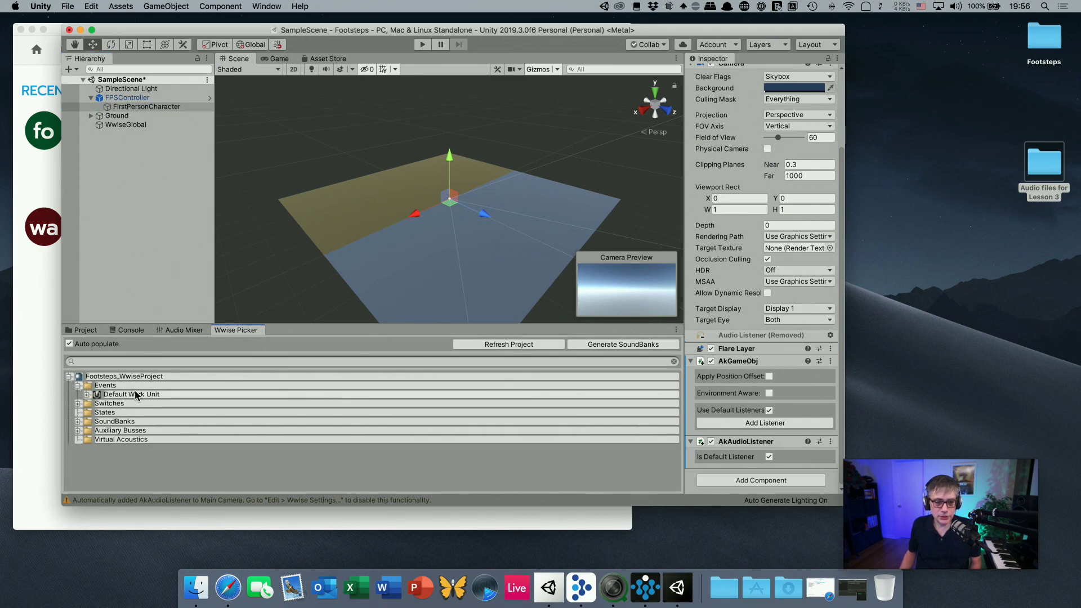
{"action": "left_click", "coordinate": [87, 394]}
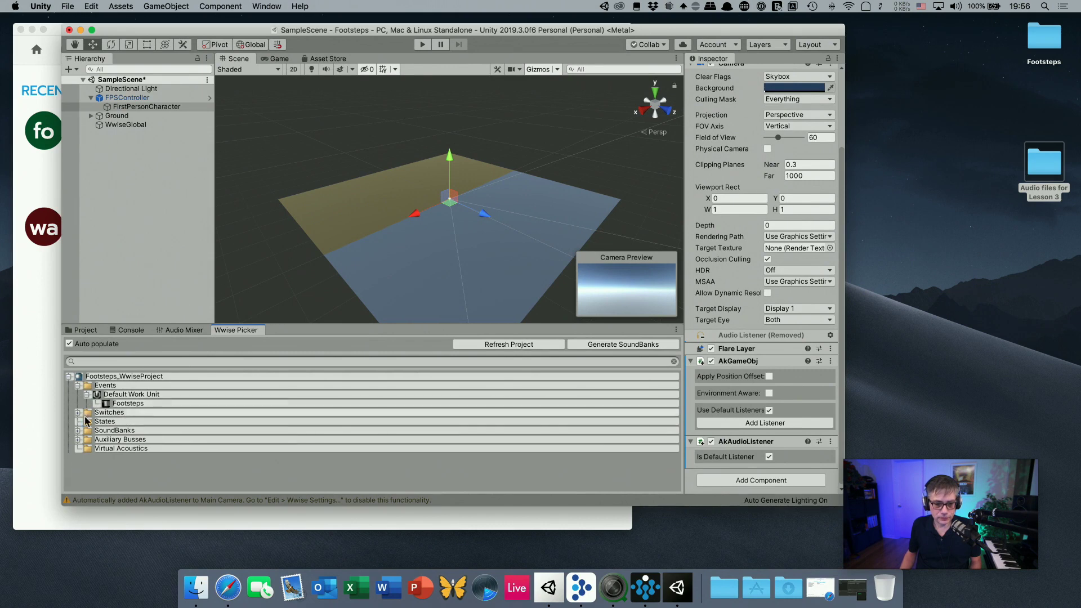
Step: Expand Switches to show Footsteps' Concrete and Dirt, and SoundBanks to show Main
{"action": "left_click", "coordinate": [78, 412]}
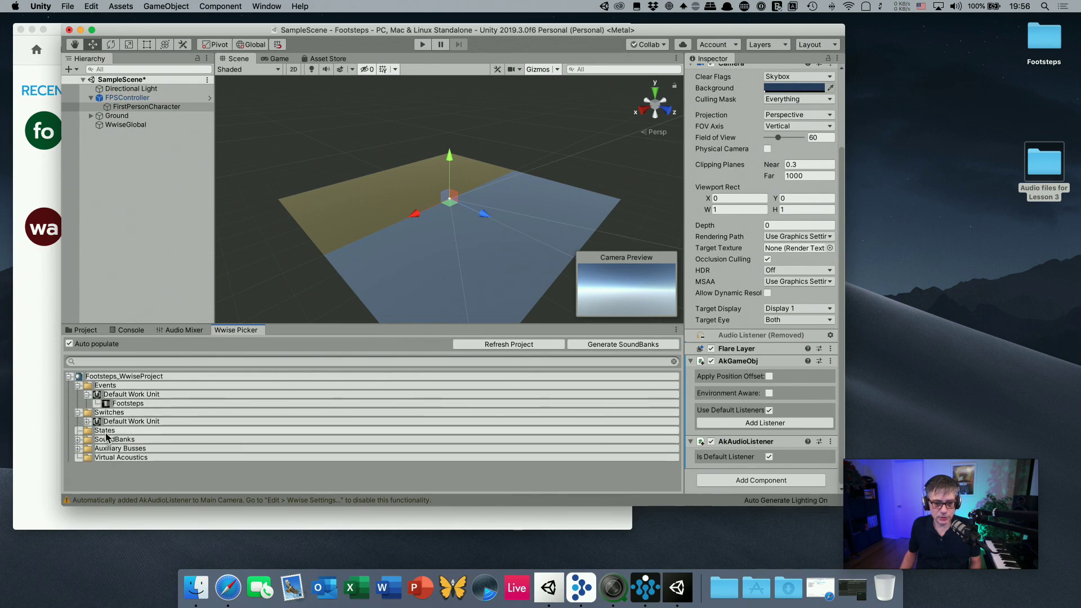
{"action": "left_click", "coordinate": [87, 422]}
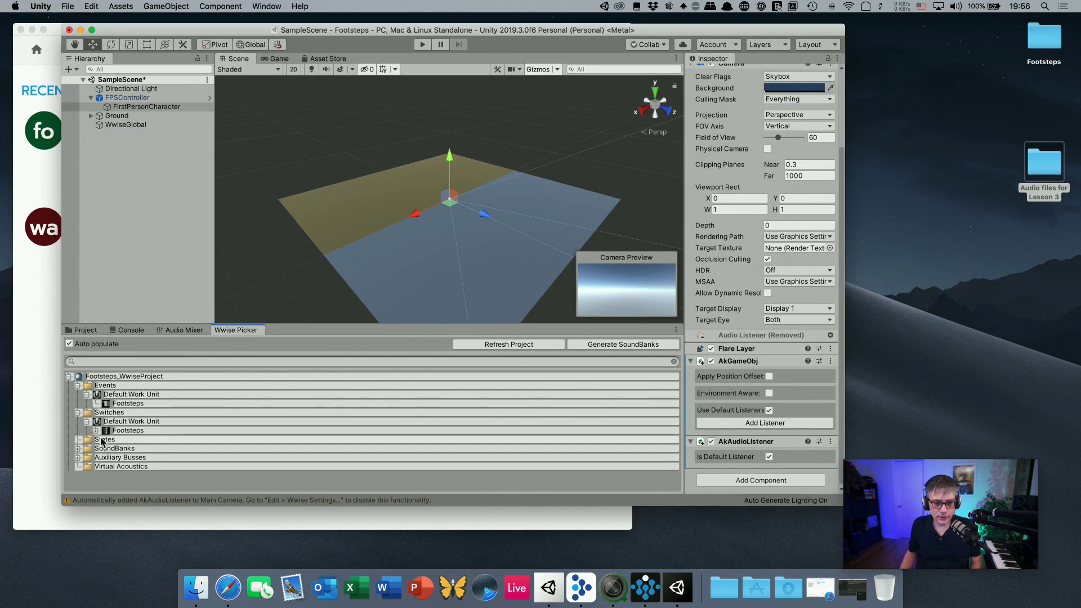
{"action": "left_click", "coordinate": [96, 430]}
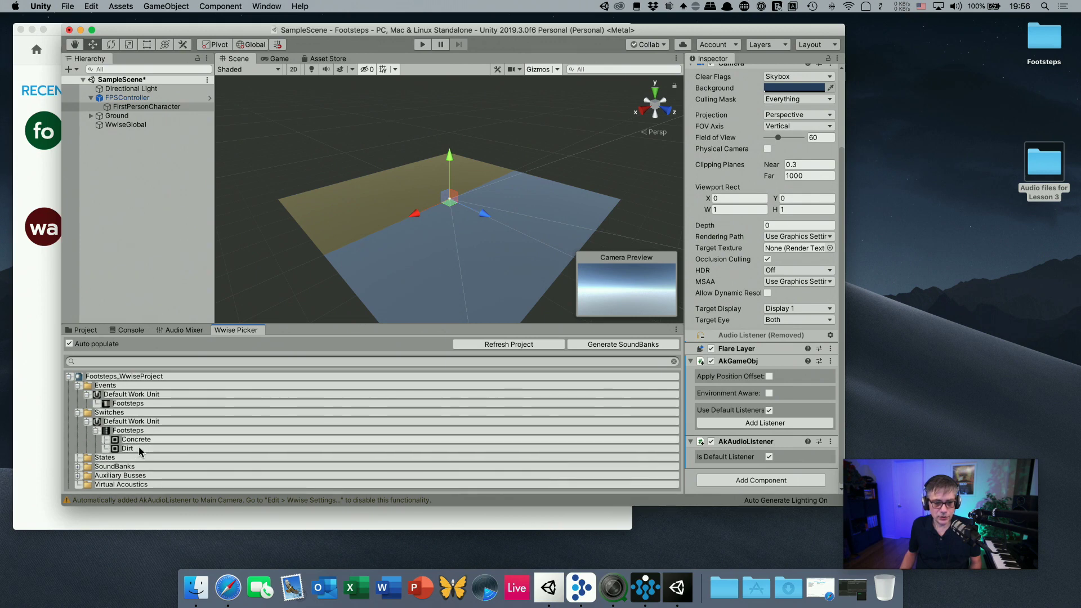
{"action": "left_click", "coordinate": [77, 466]}
{"action": "left_click", "coordinate": [87, 475]}
{"action": "scroll", "coordinate": [163, 473], "scroll_direction": "down", "scroll_amount": 1}
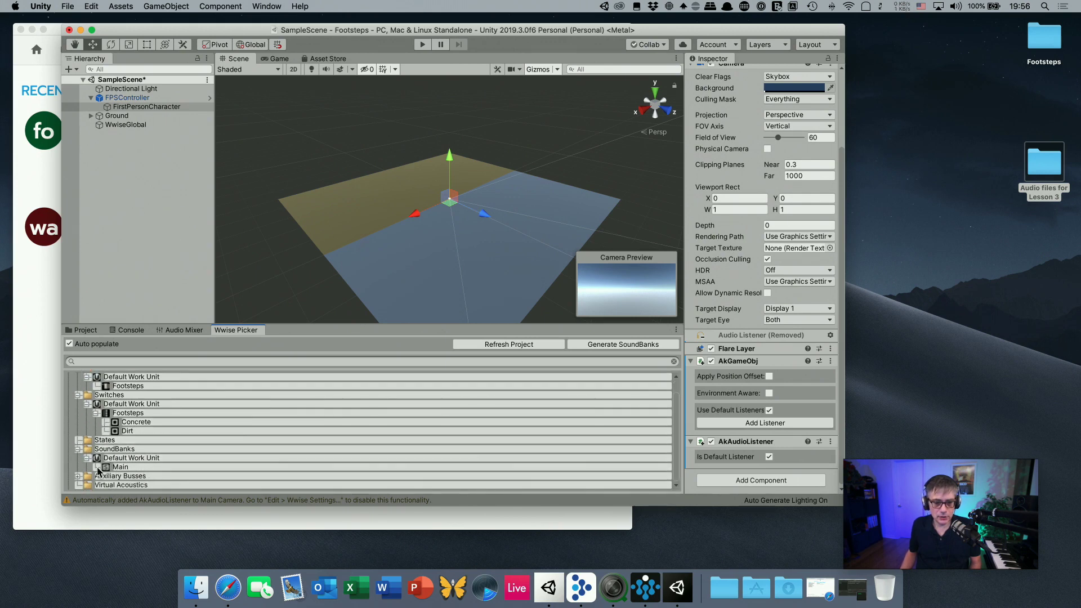
{"action": "scroll", "coordinate": [149, 473], "scroll_direction": "up", "scroll_amount": 2}
{"action": "scroll", "coordinate": [140, 477], "scroll_direction": "down", "scroll_amount": 2}
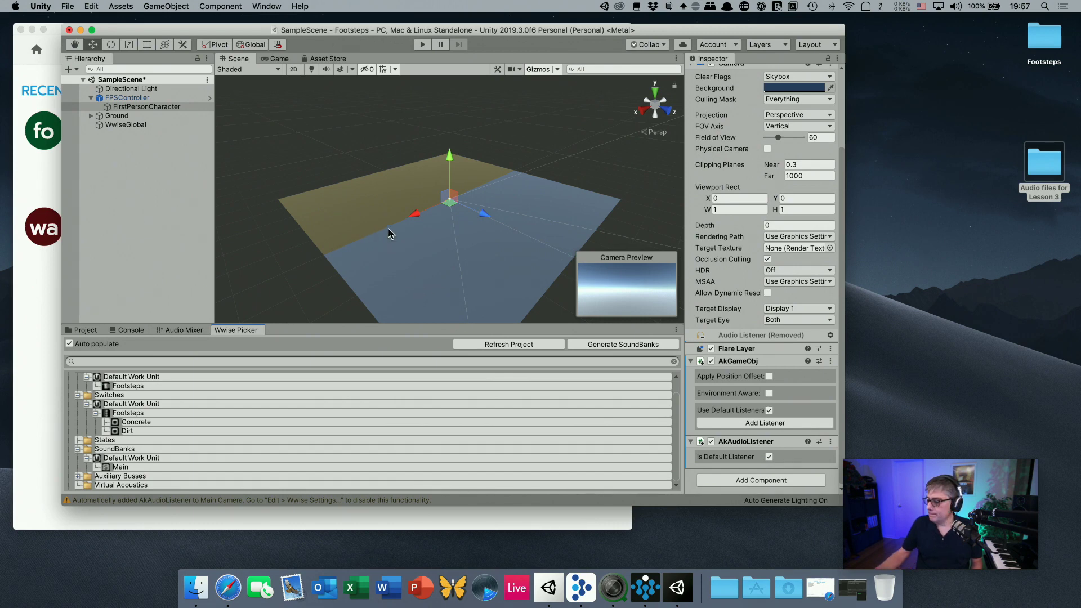
{"action": "key", "text": "super+Tab"}
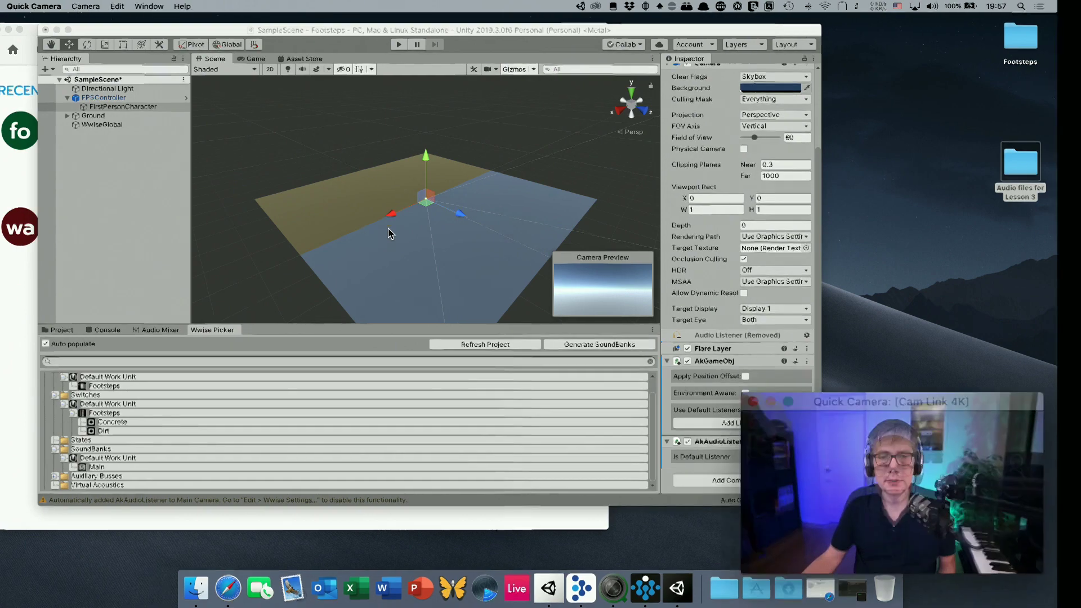